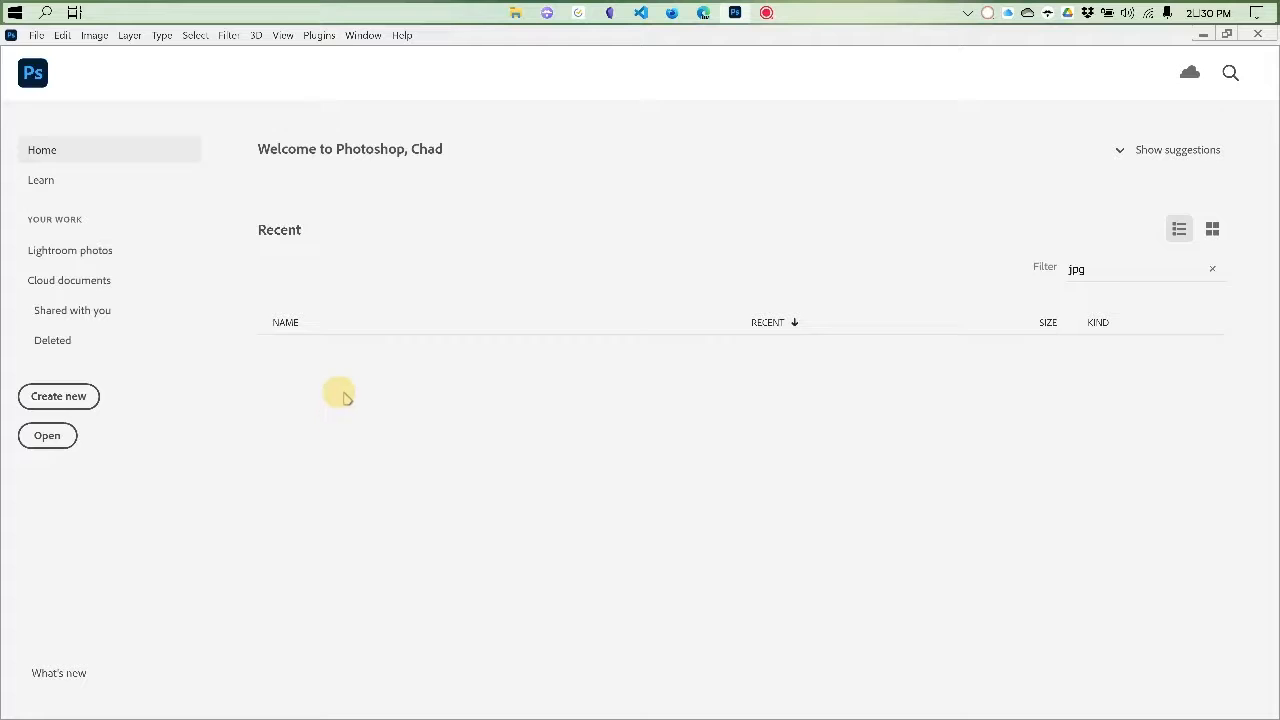
Start a new document with width 8 and height 10 inches, and switch it to landscape orientation
click(36, 35)
click(52, 52)
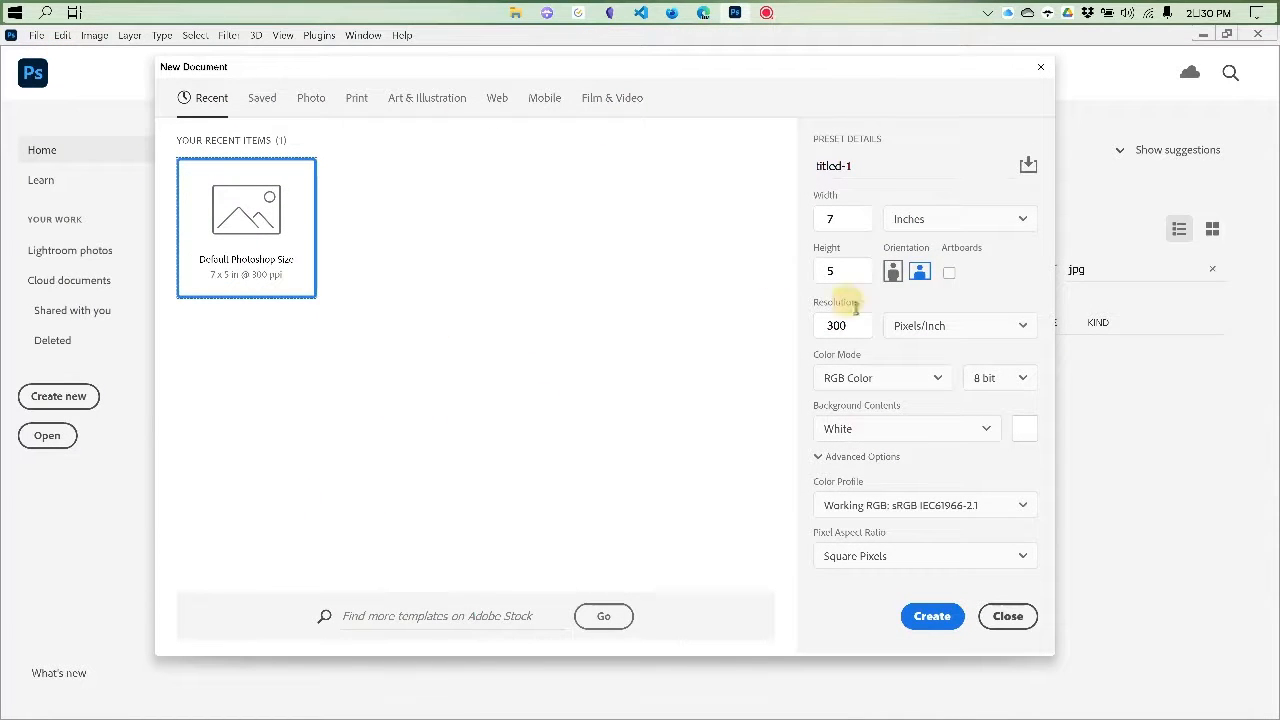
click(849, 218)
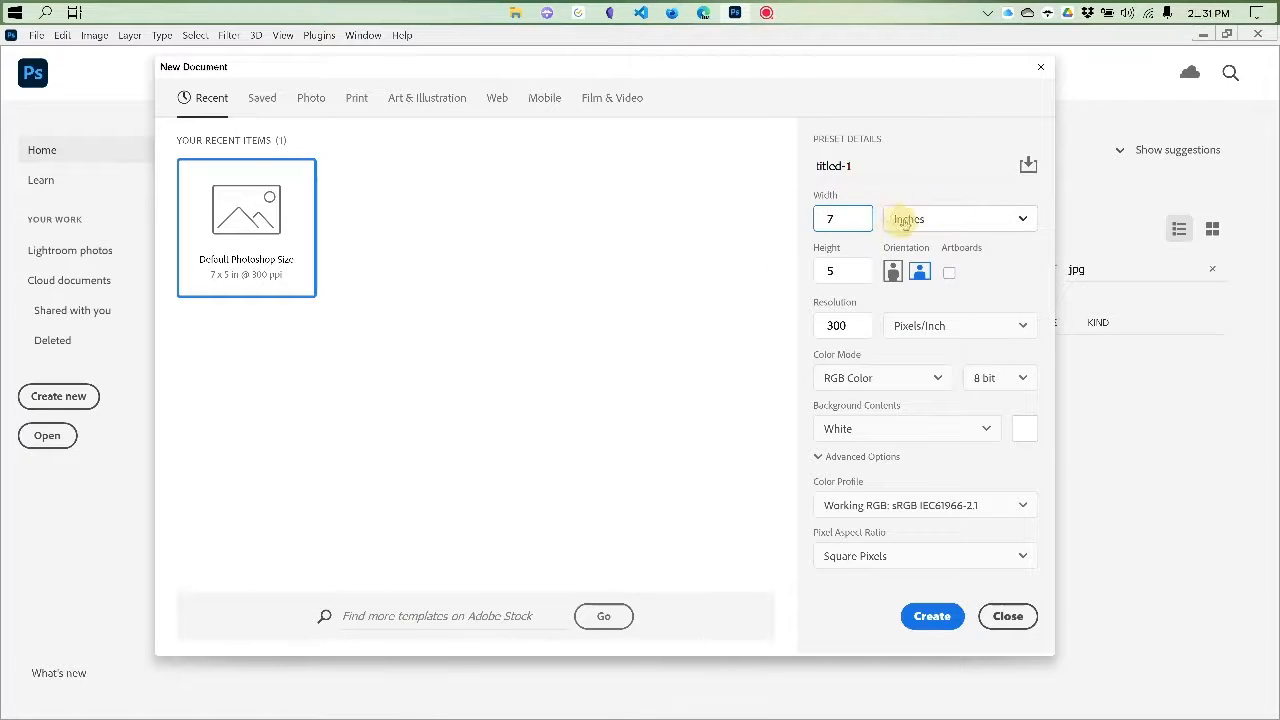
drag(835, 216, 798, 220)
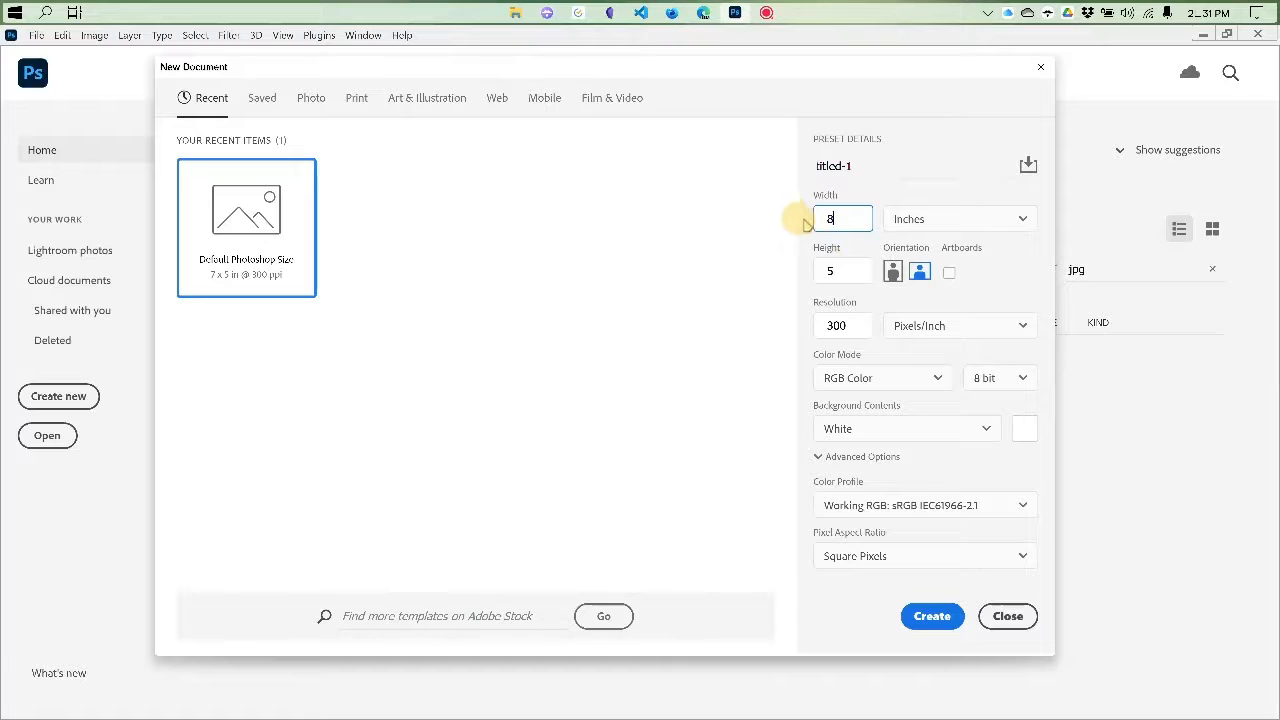
drag(838, 270, 797, 268)
text(10)
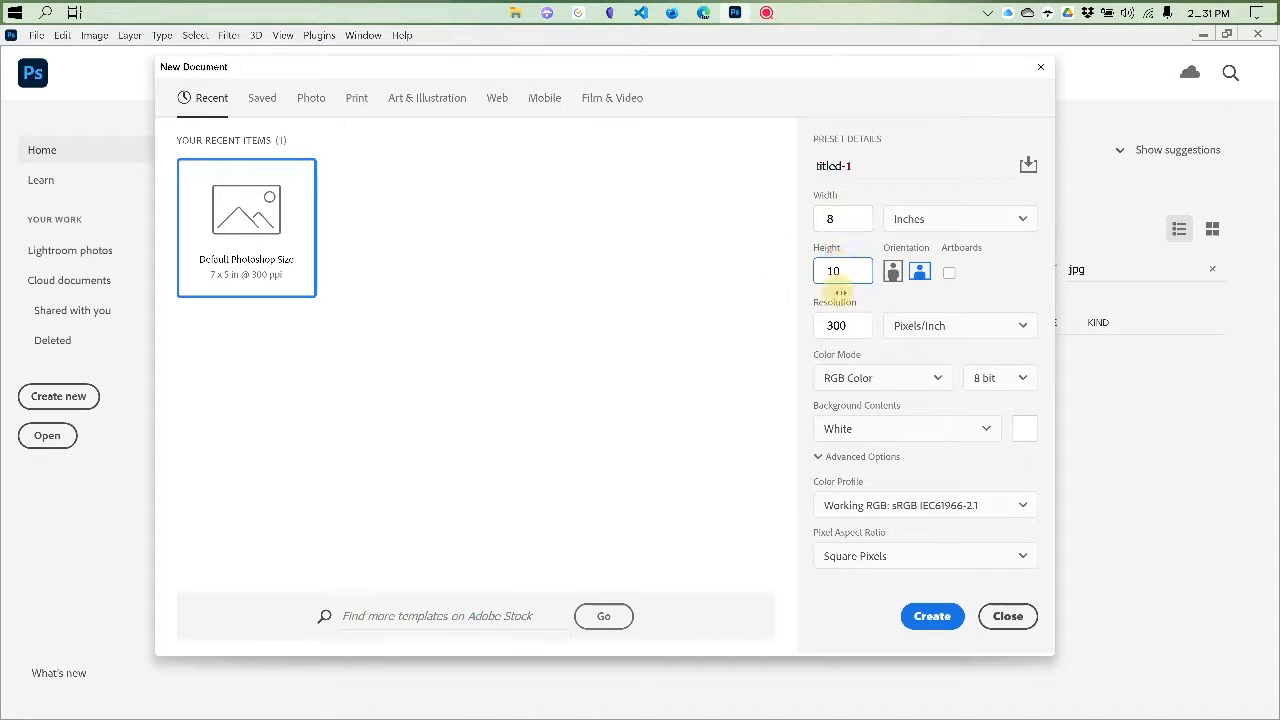
click(892, 272)
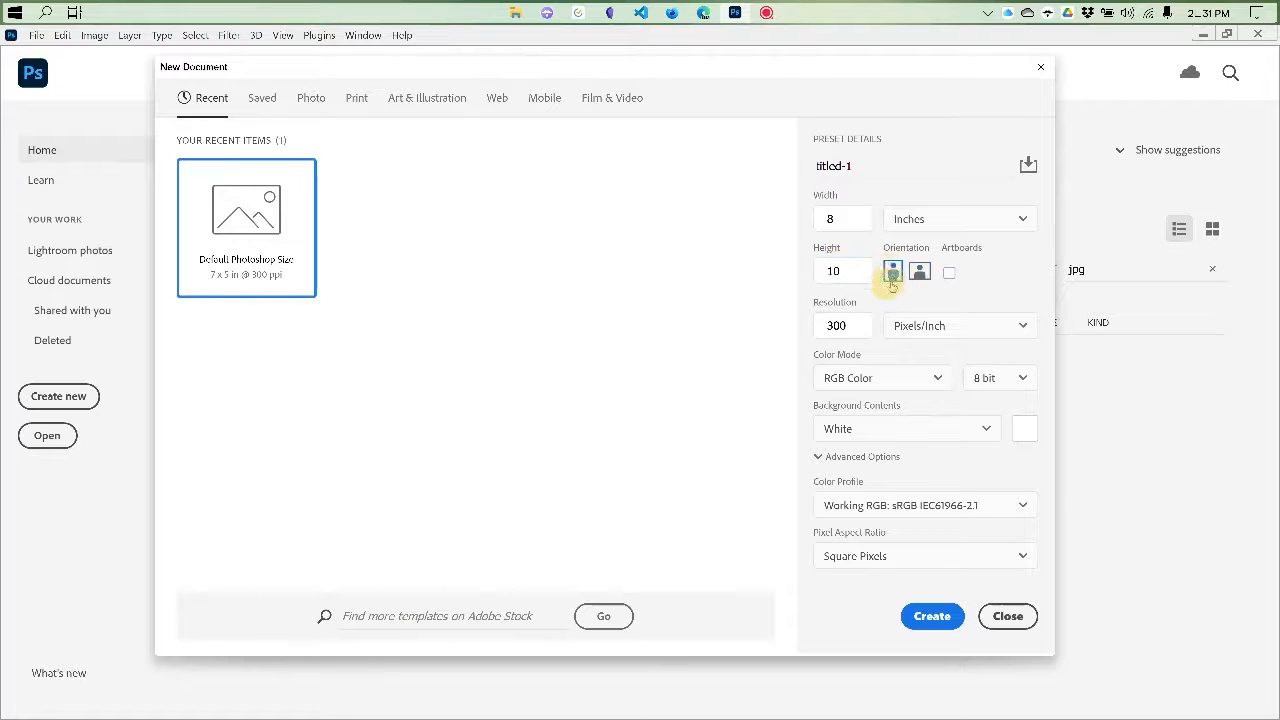
click(919, 272)
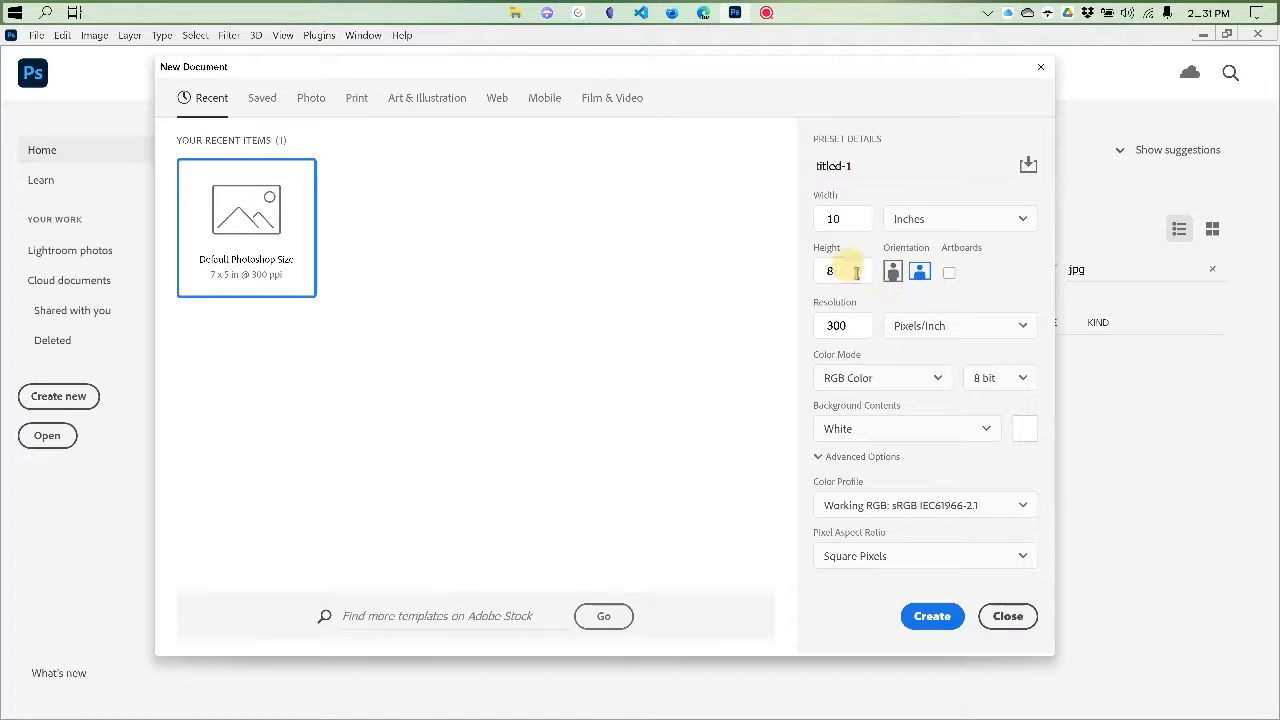
Name the new document Collage and create it, keeping the resolution at 300 pixels/inch
double_click(836, 325)
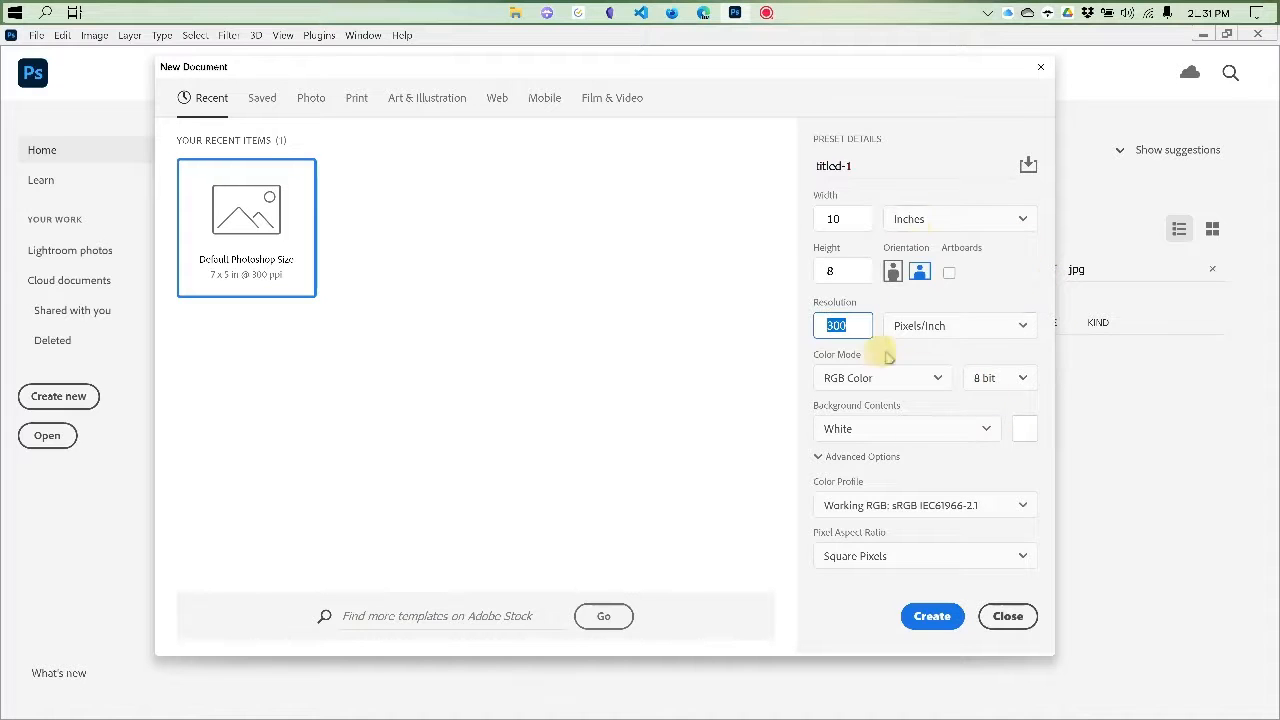
click(867, 167)
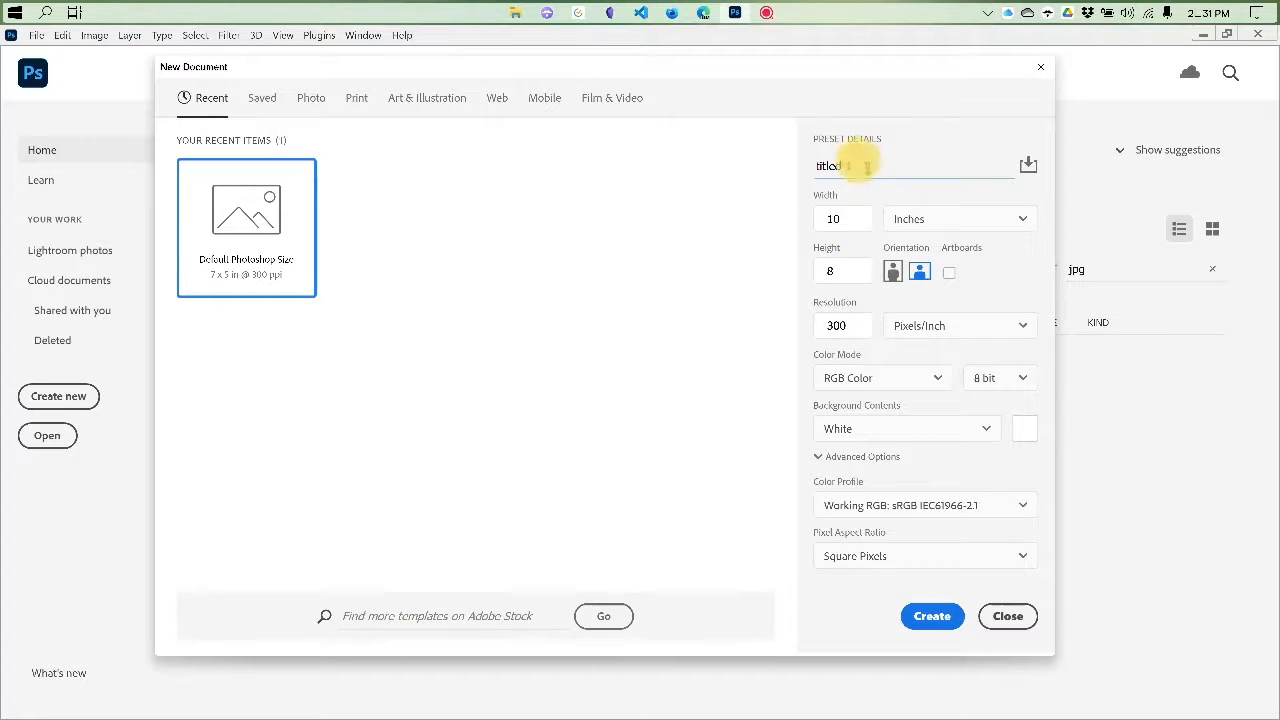
drag(867, 167, 608, 149)
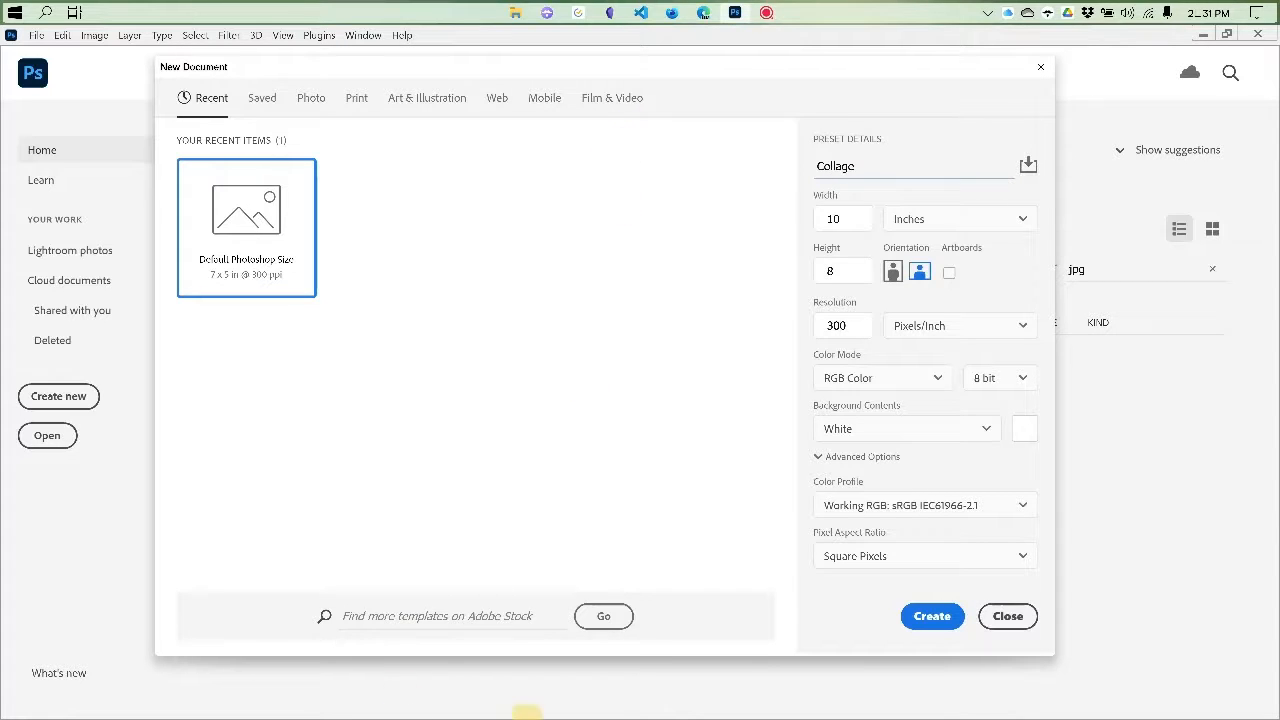
click(932, 616)
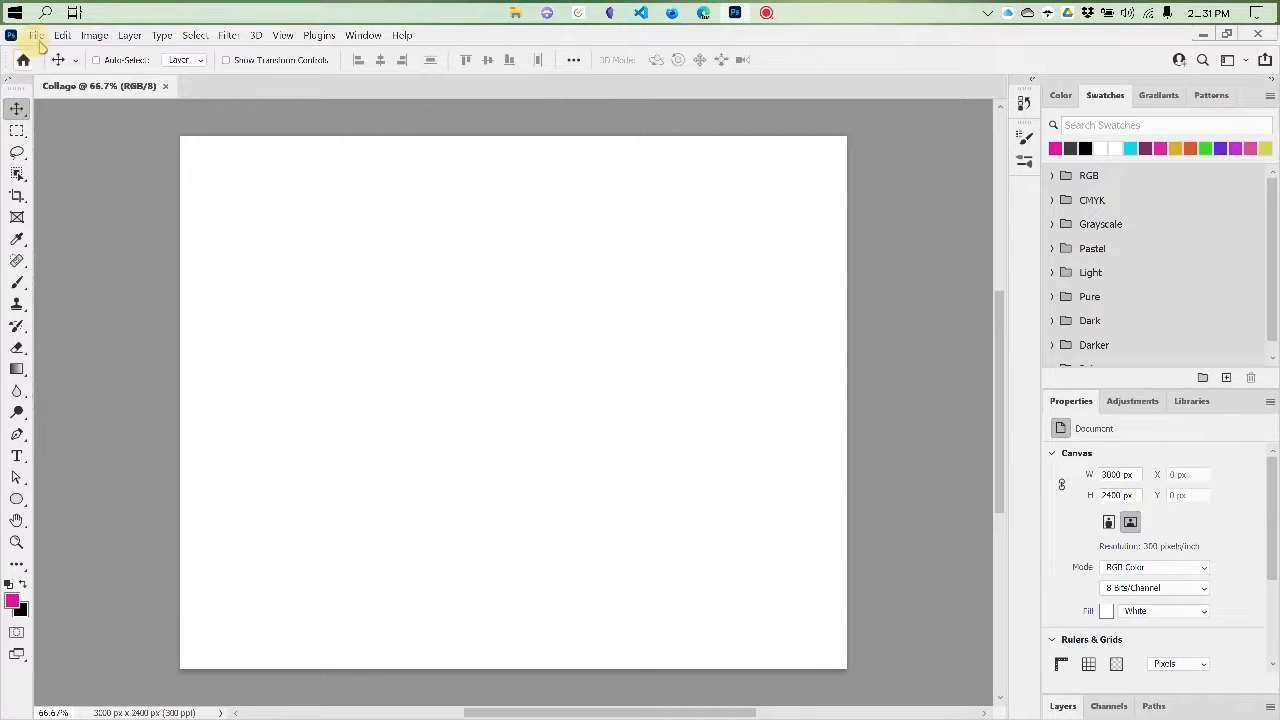
click(36, 36)
mouse_move(362, 36)
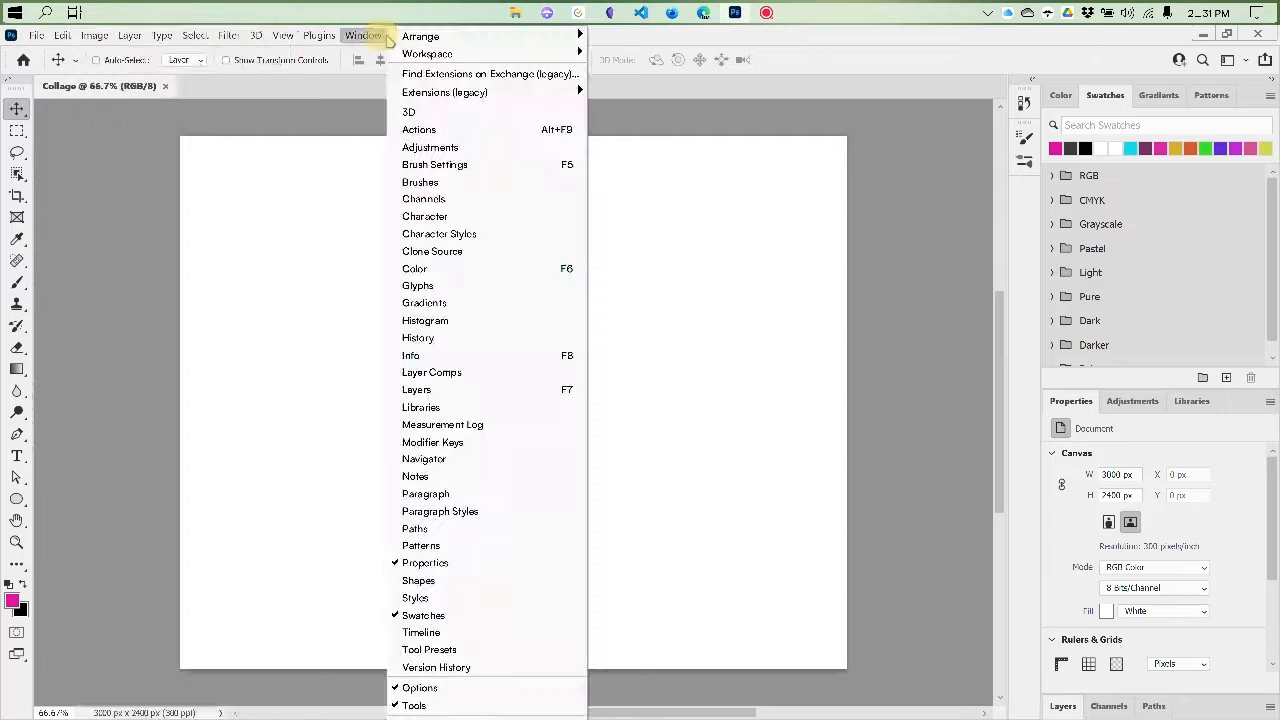
mouse_move(94, 36)
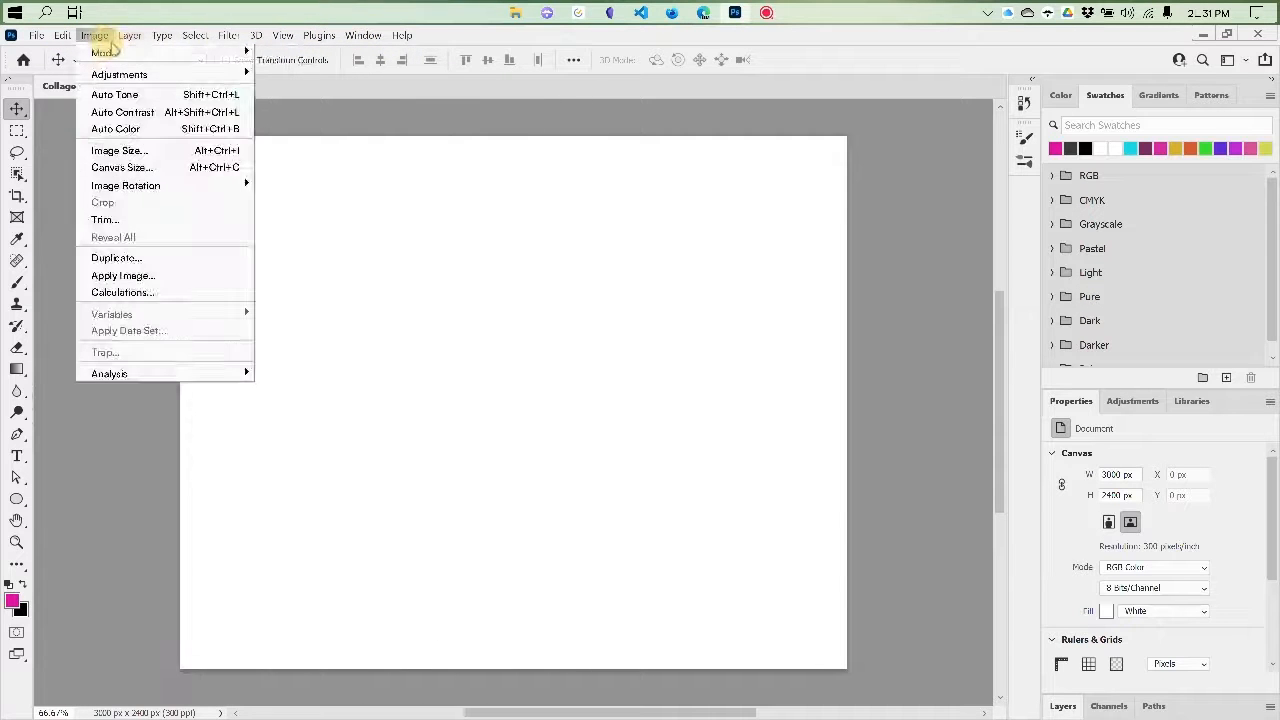
click(50, 128)
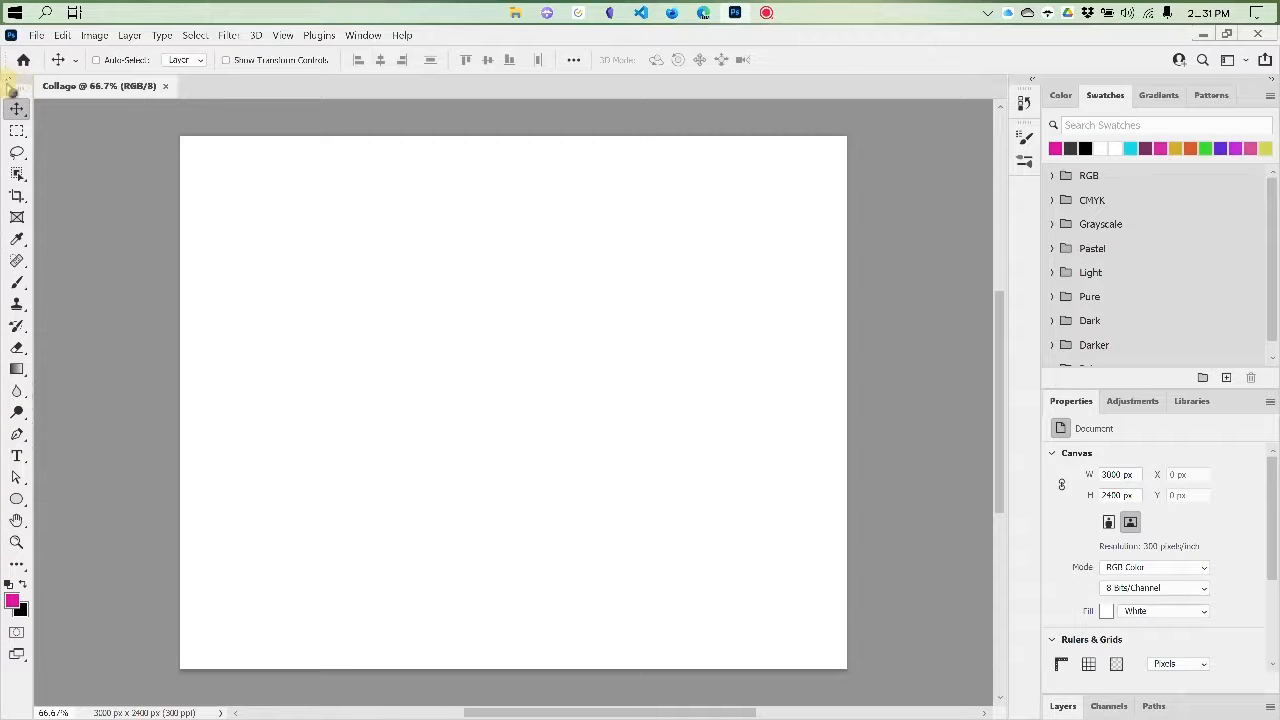
Expand the toolbar to two columns and return it to a single column
click(10, 79)
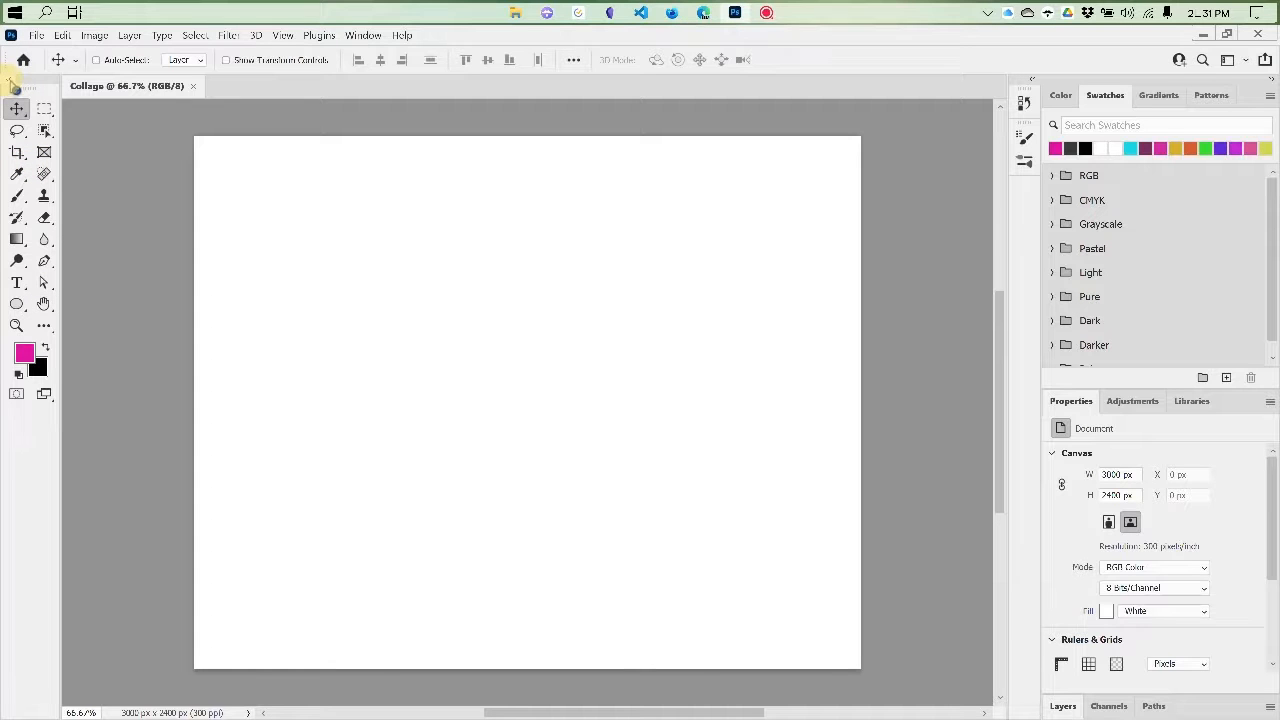
click(11, 80)
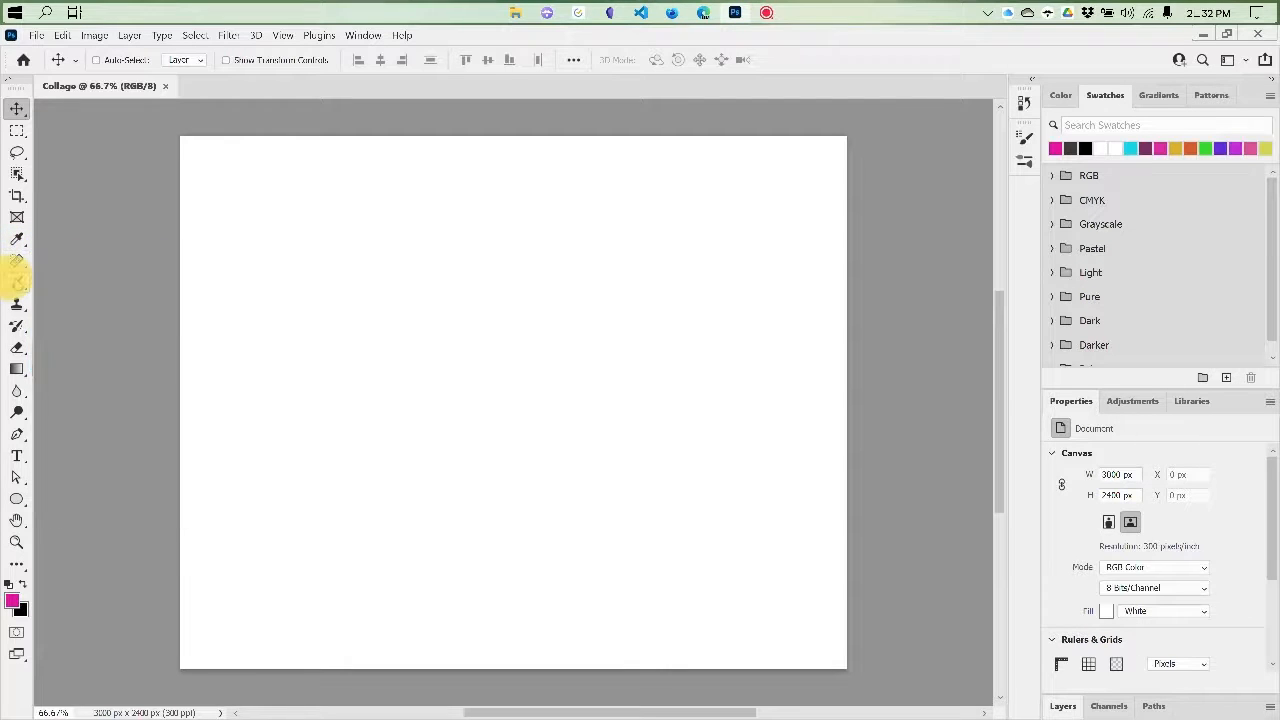
Examine the tools grouped with the Brush tool and compare the options of the Pen, Brush and Move tools
click(17, 283)
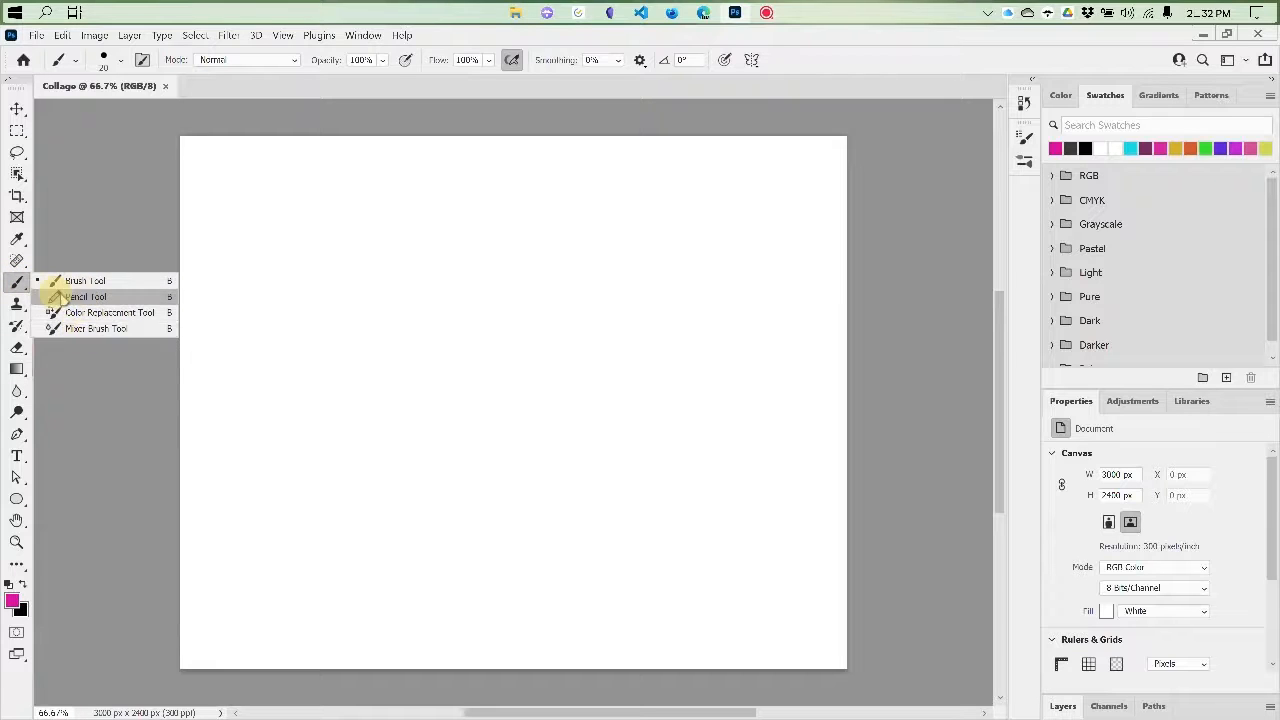
click(17, 283)
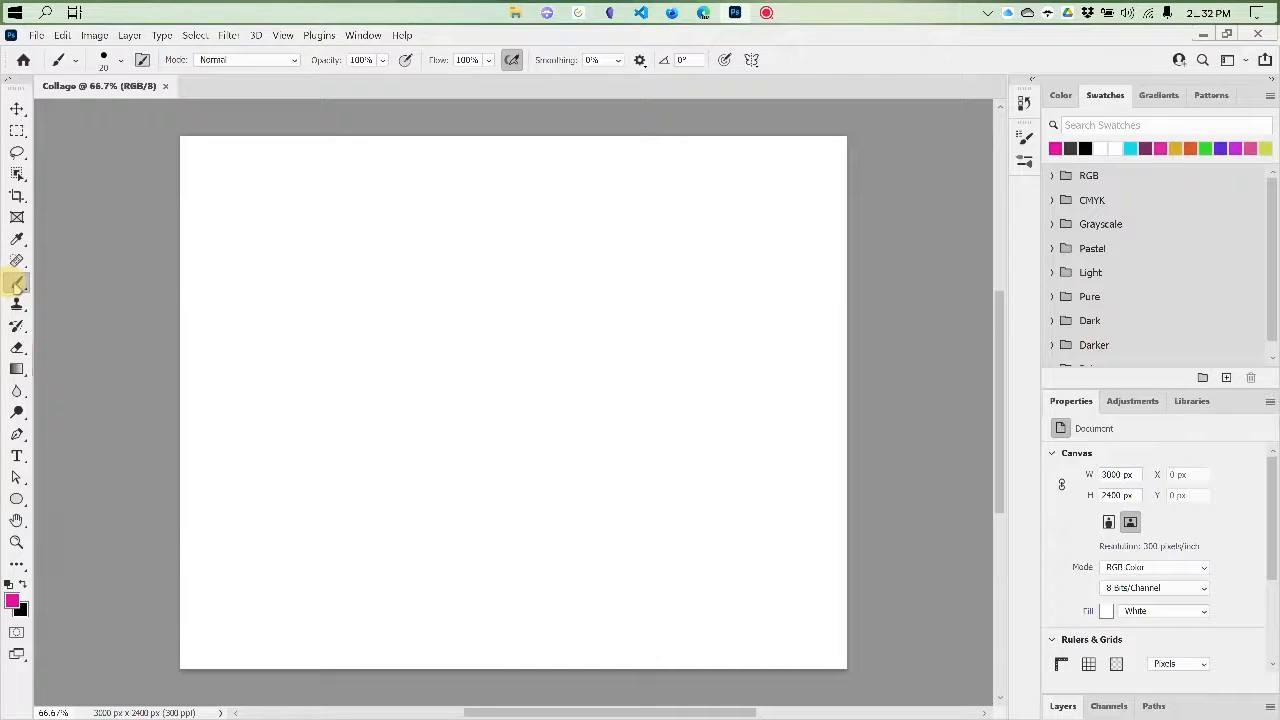
click(17, 283)
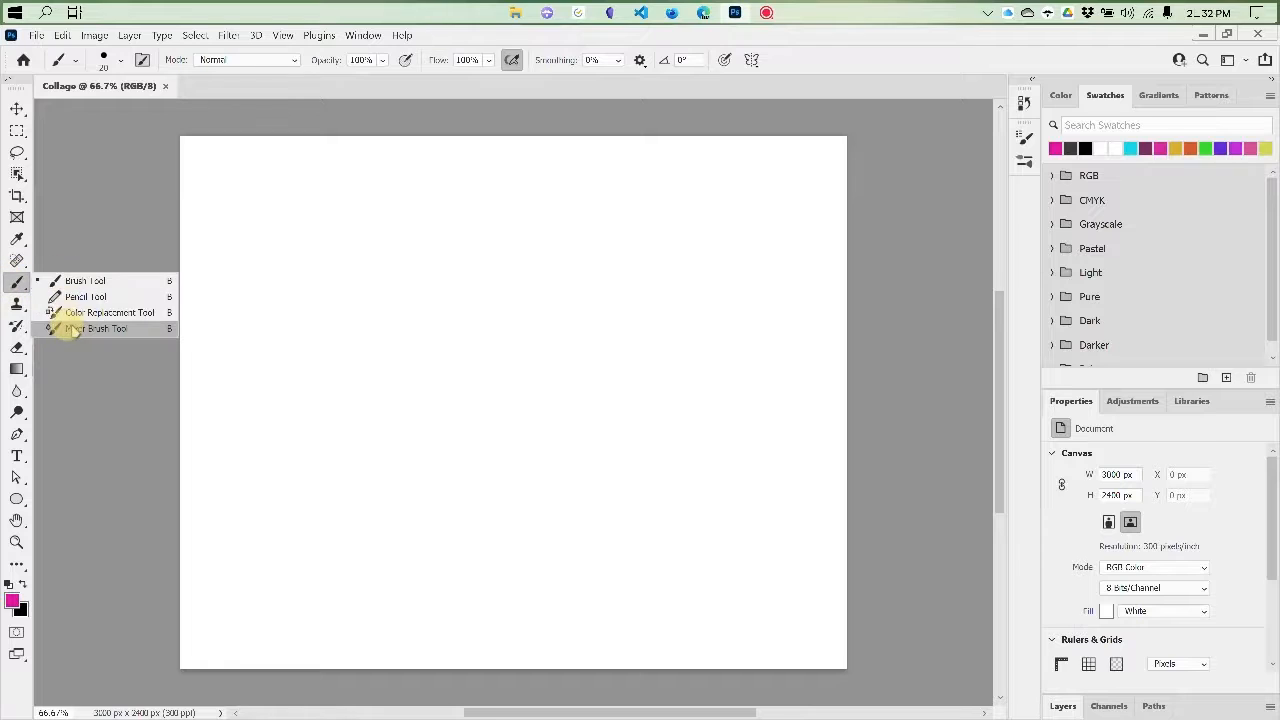
click(10, 285)
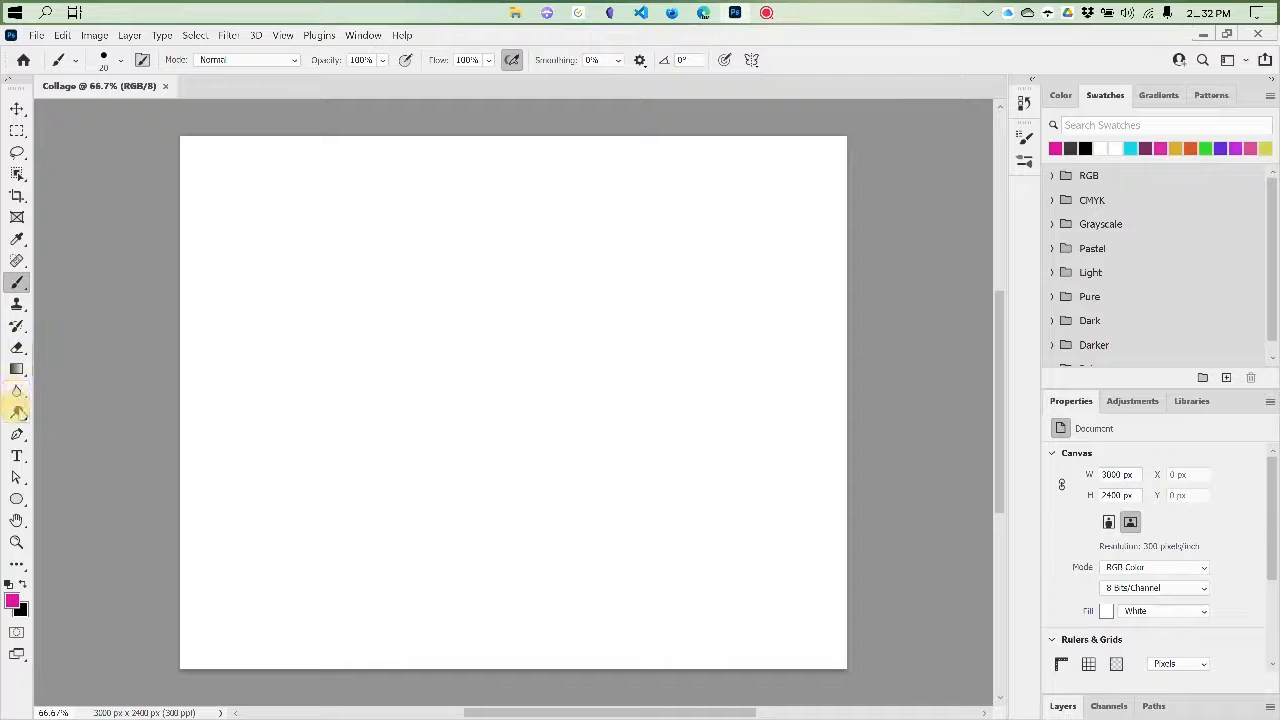
click(17, 436)
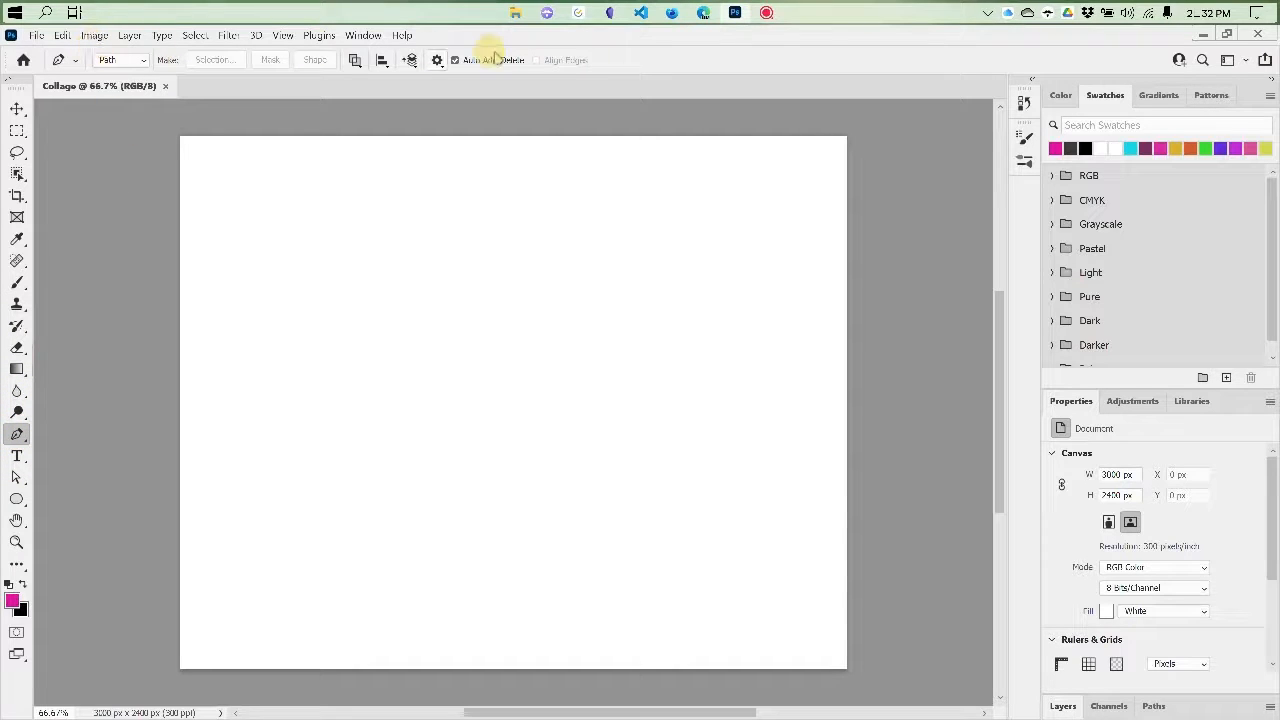
click(17, 284)
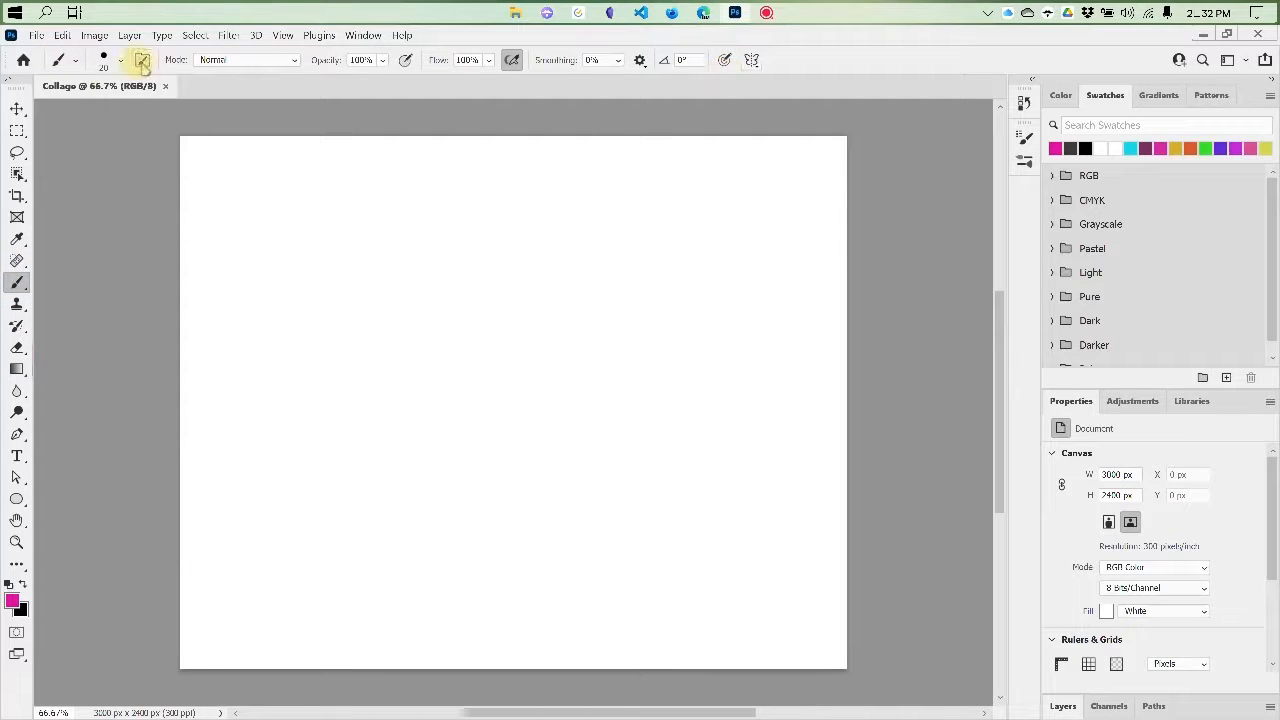
click(17, 110)
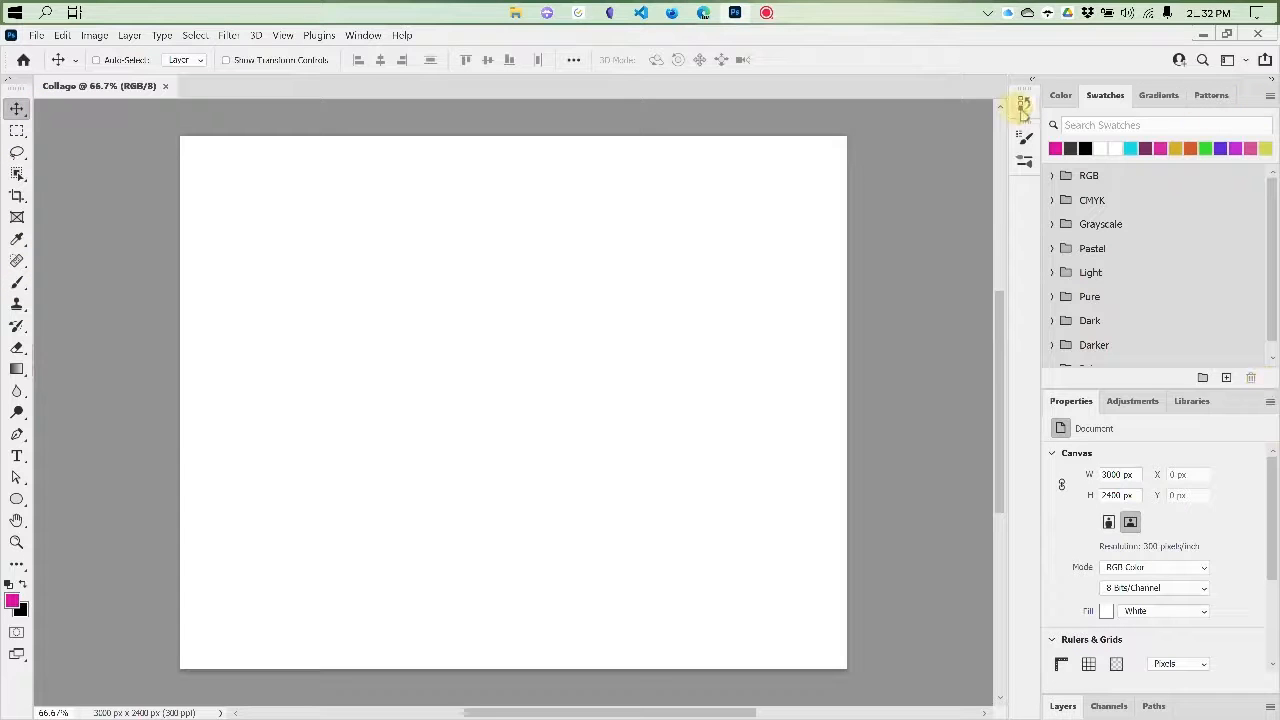
Expand the docked History and Brush Settings panels and collapse them again
click(1032, 82)
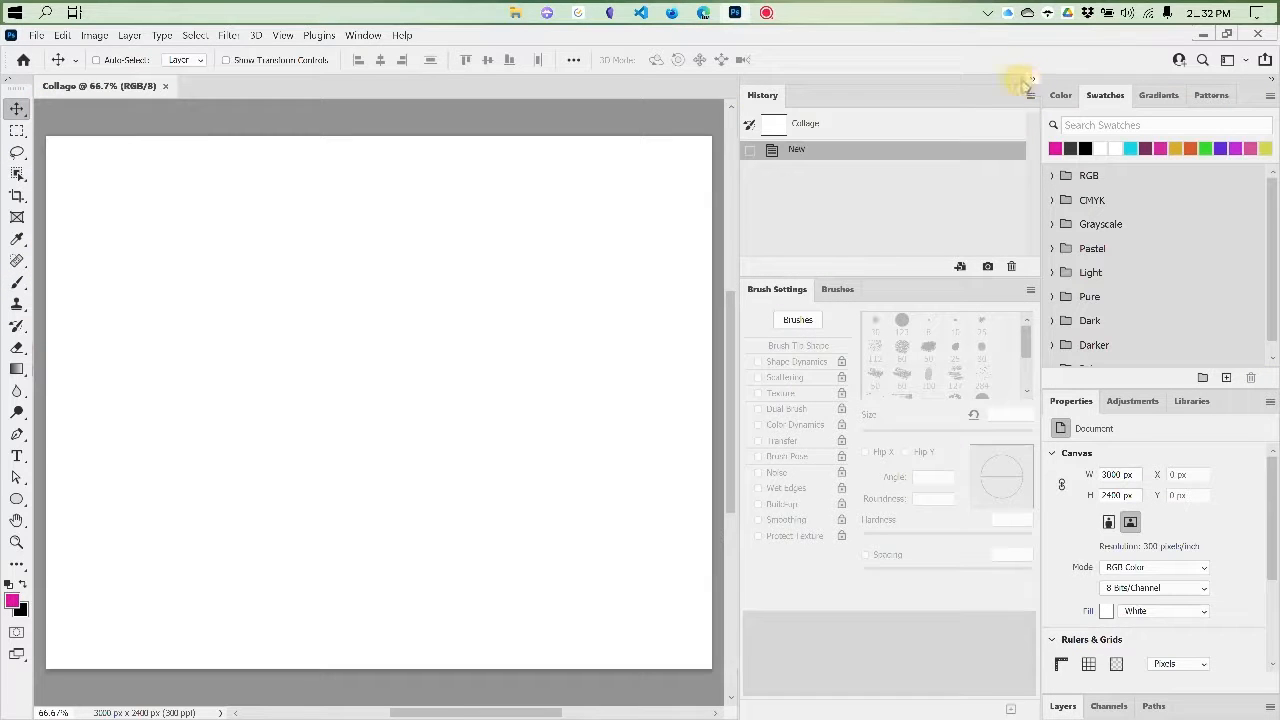
click(1034, 80)
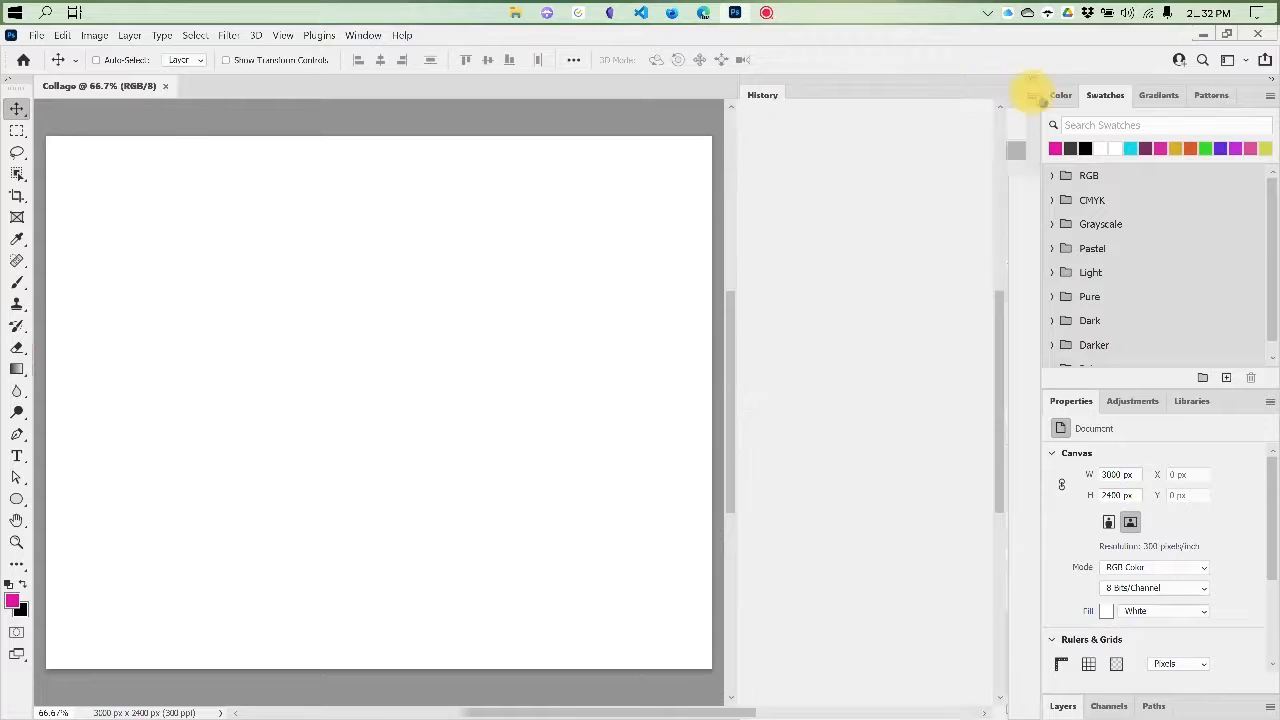
Look through the Color, Swatches, Gradients and Patterns panels, ending on Color
click(1061, 97)
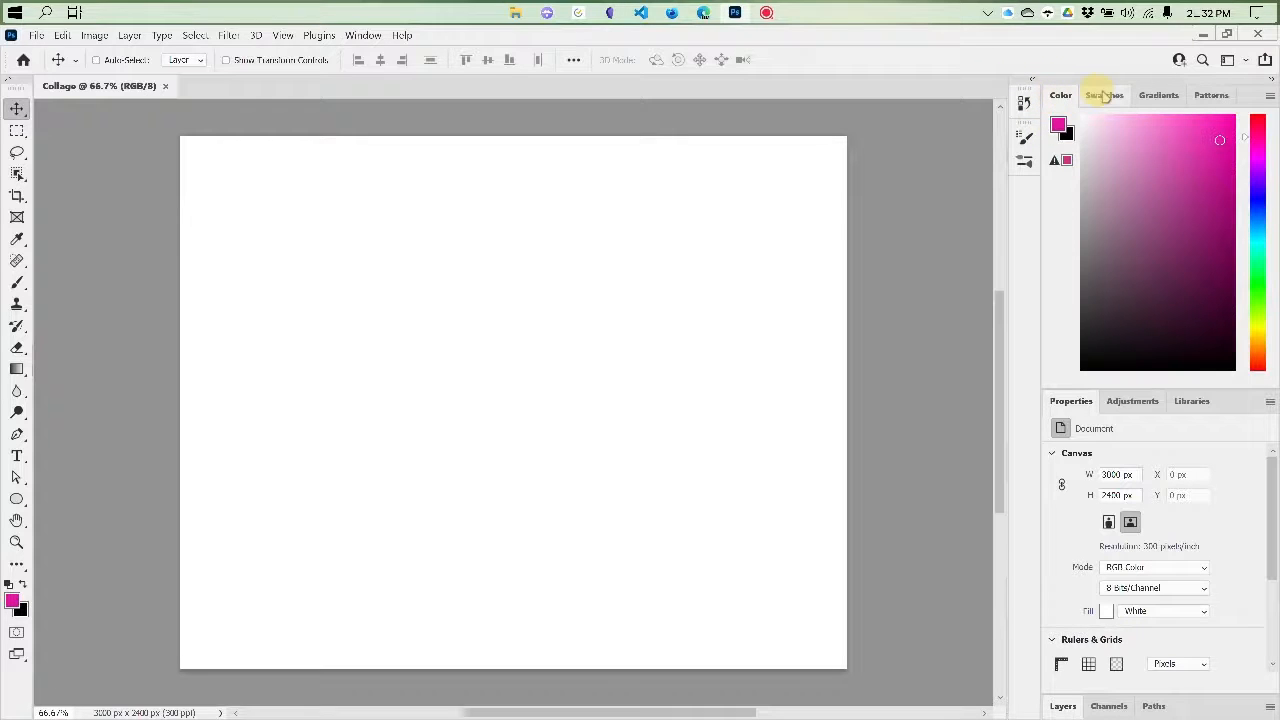
click(1104, 95)
click(1163, 95)
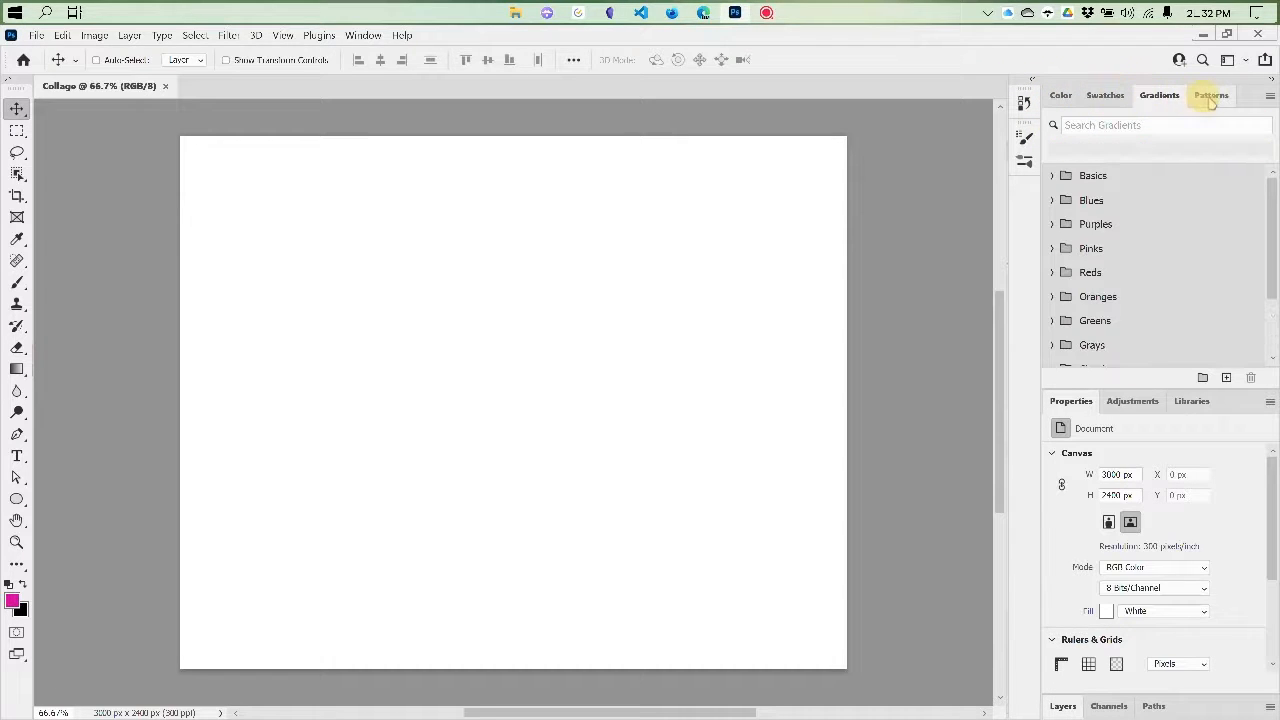
click(1210, 96)
click(1158, 95)
click(1104, 95)
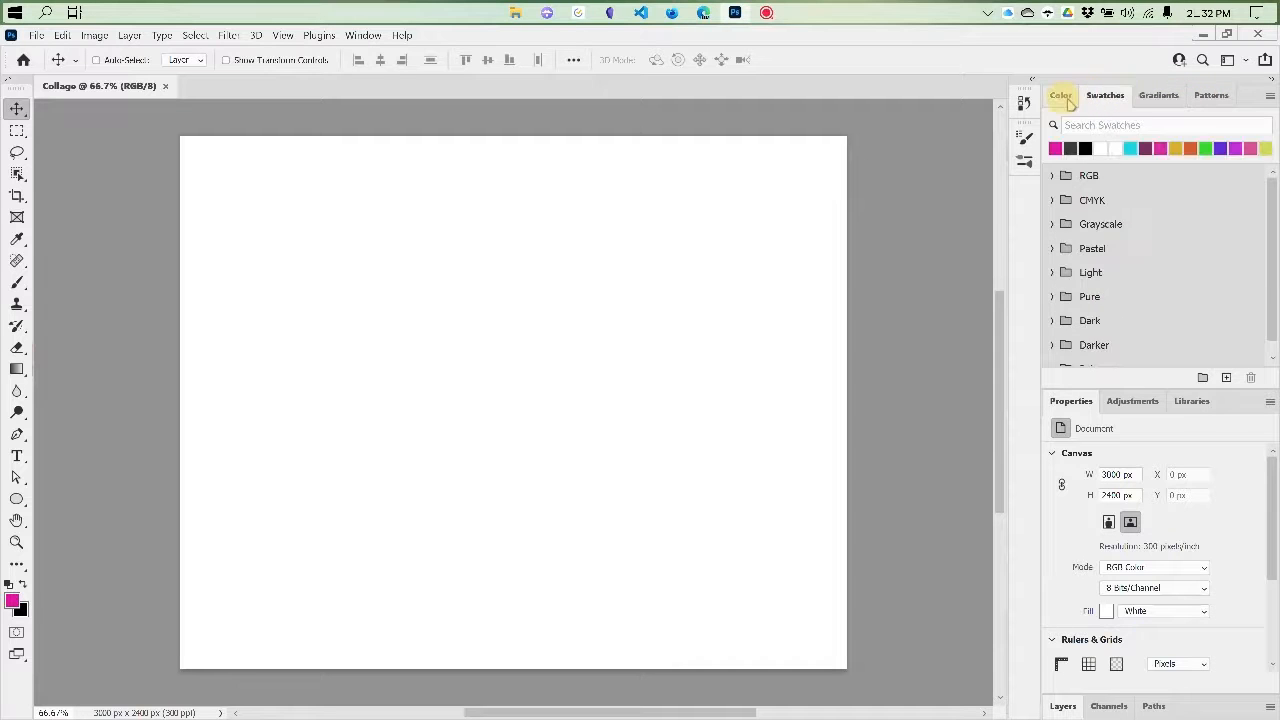
click(1061, 97)
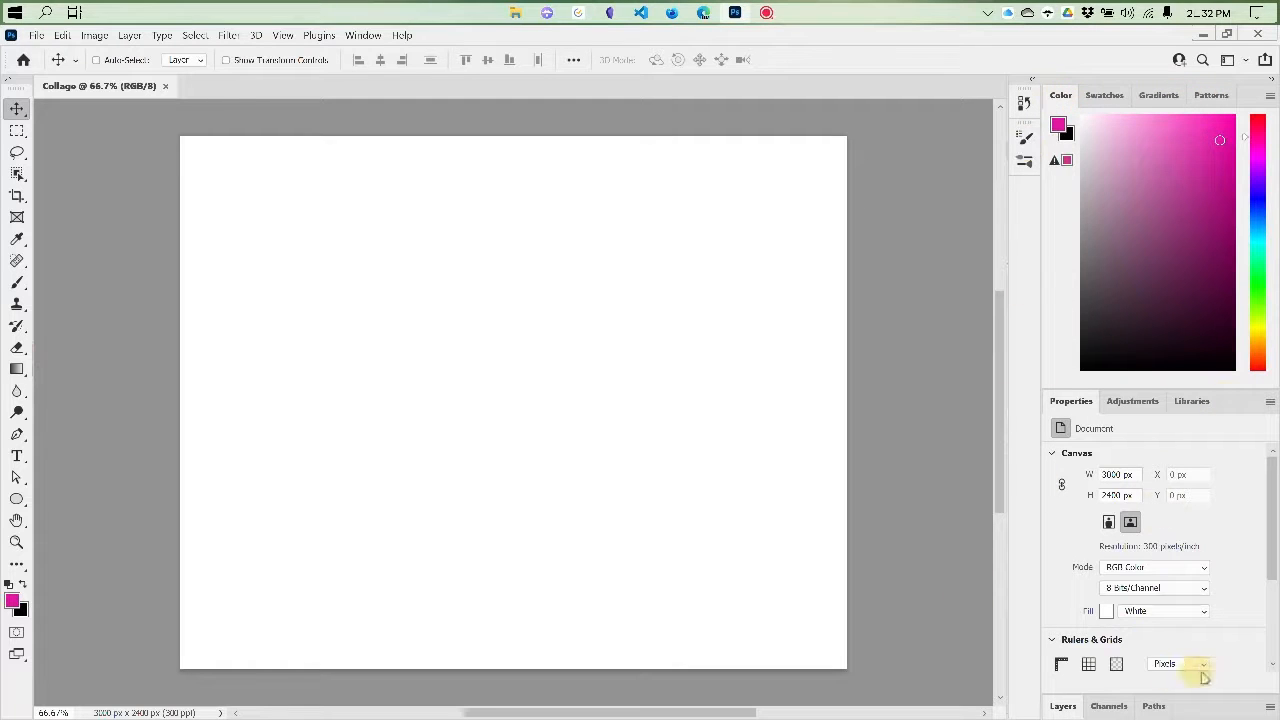
Look through Adjustments and Libraries, return to Properties, and expand the Layers panel
click(1133, 401)
click(1190, 401)
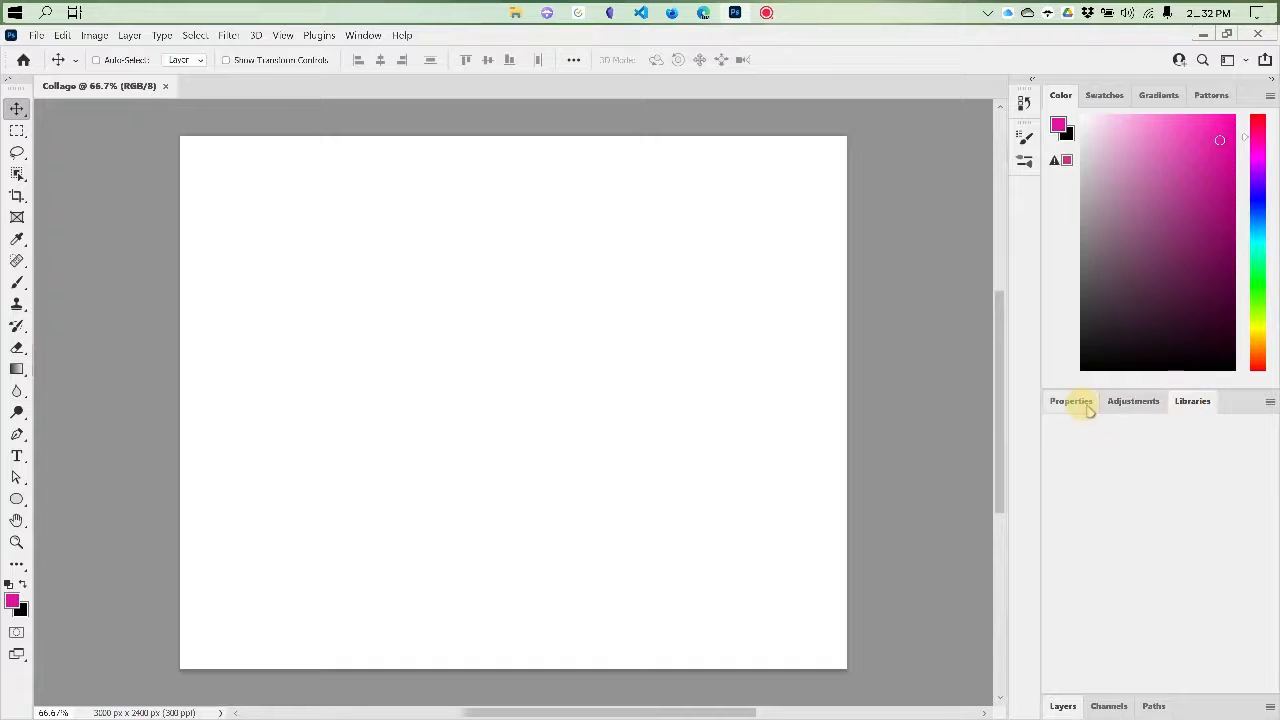
click(1086, 404)
click(1062, 706)
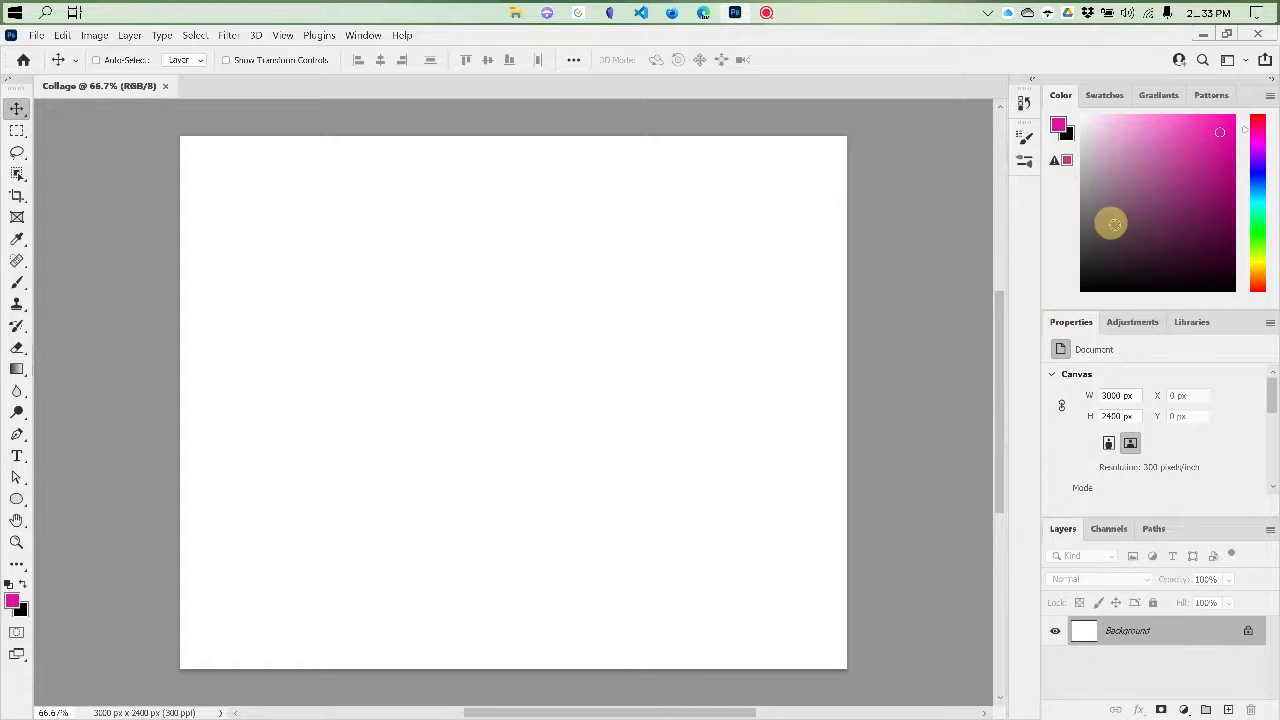
Move the Layers panel behind Channels and Paths in its group, and move it back to first place
mouse_move(1033, 524)
mouse_down()
mouse_move(663, 341)
mouse_move(1057, 528)
mouse_up()
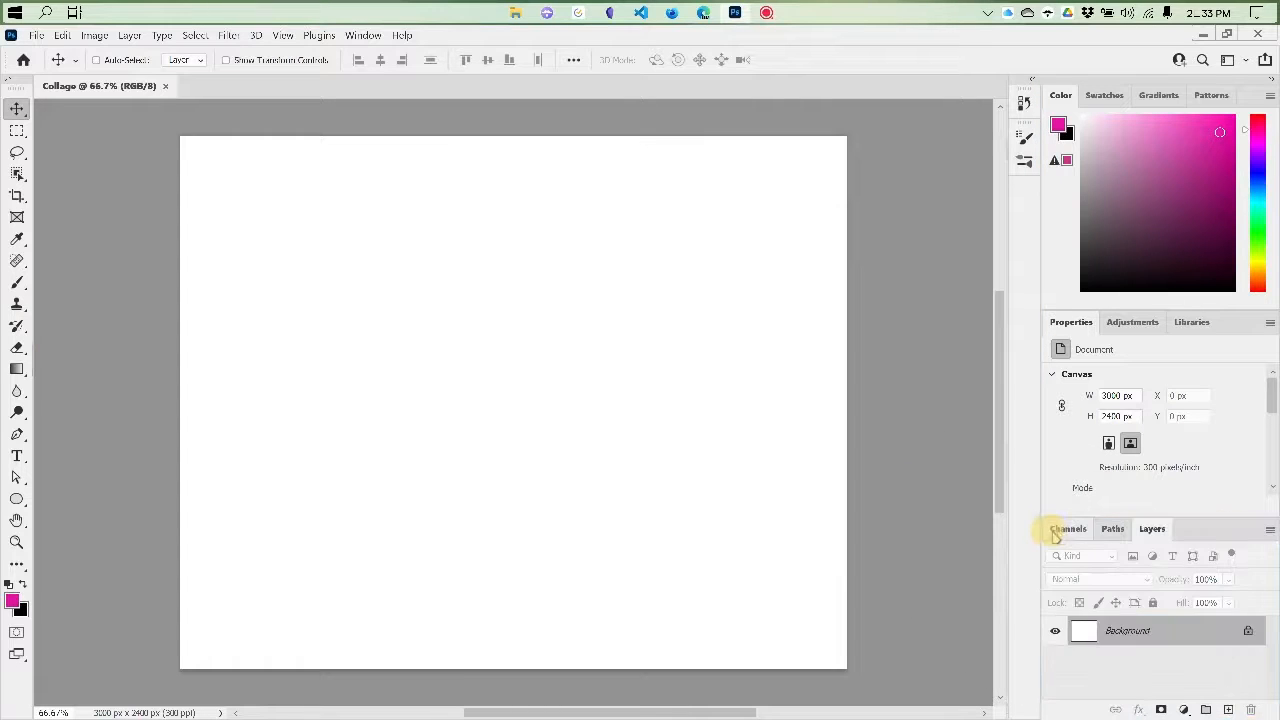
drag(1148, 528, 1062, 528)
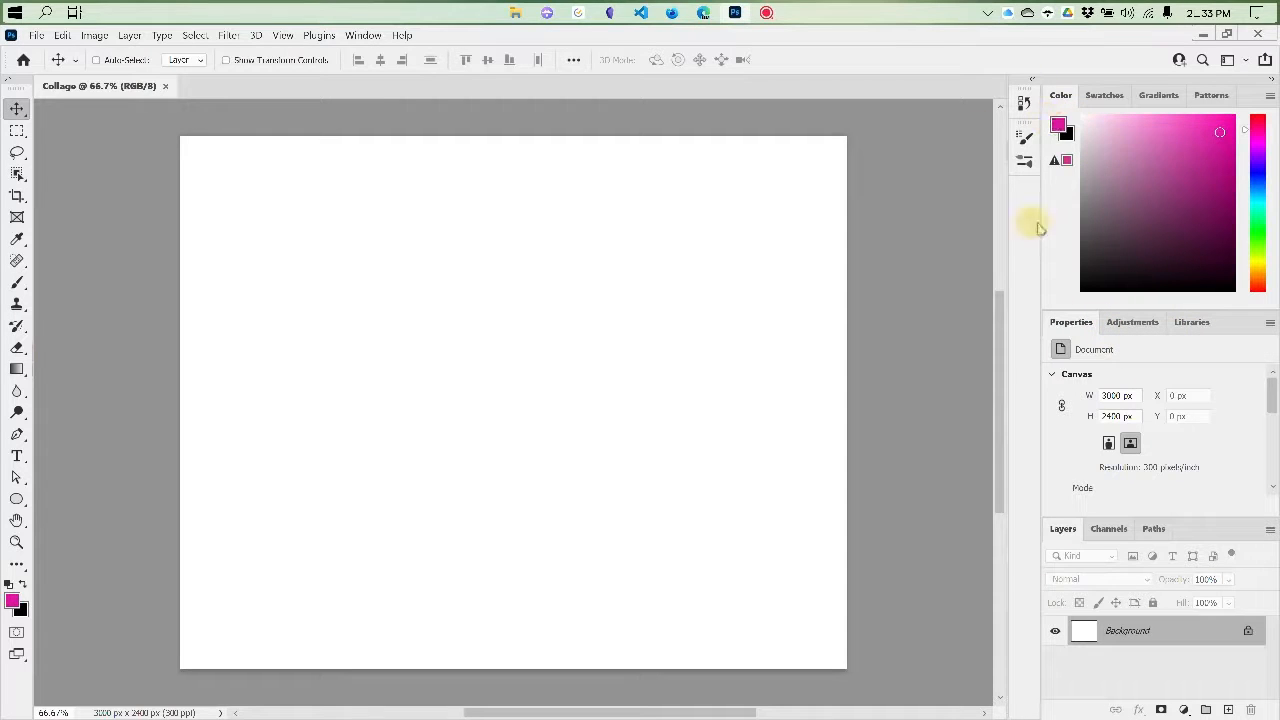
Detach the Layers panel from its group as a floating panel over the canvas and close it
drag(1062, 528, 548, 275)
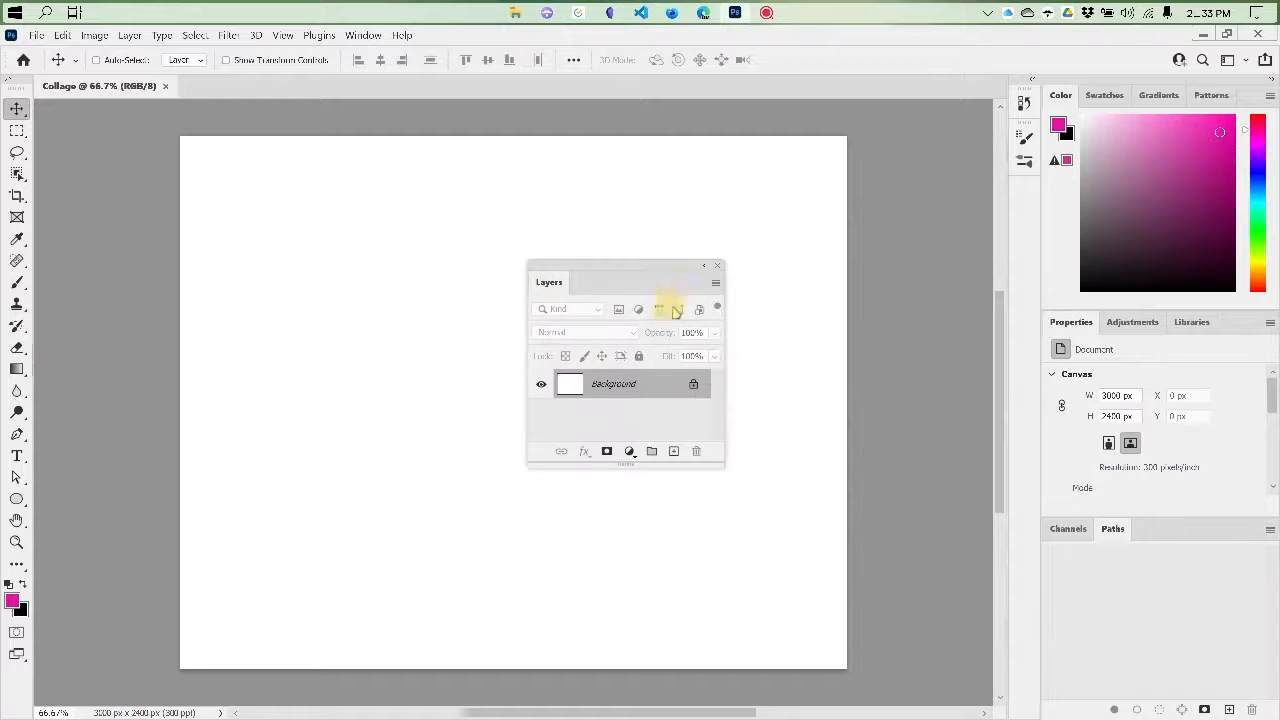
click(716, 270)
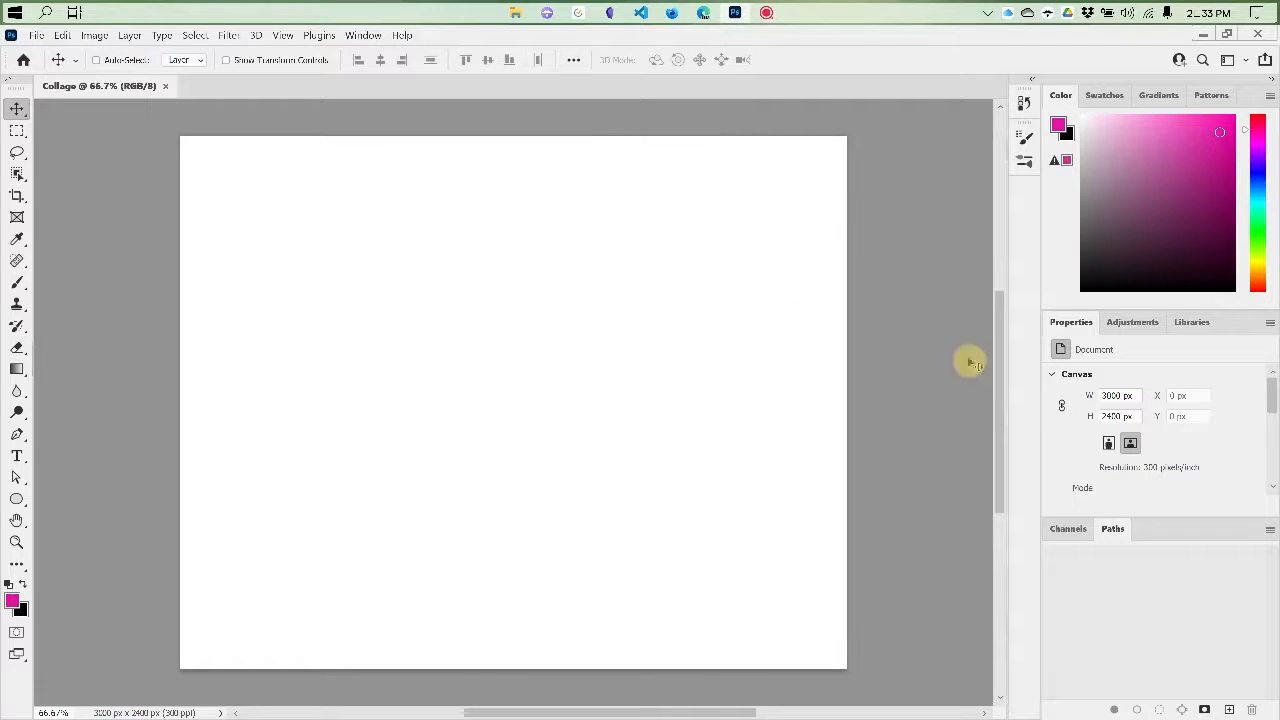
Reopen the Layers panel and dock it in the Channels and Paths group, in first place
click(362, 35)
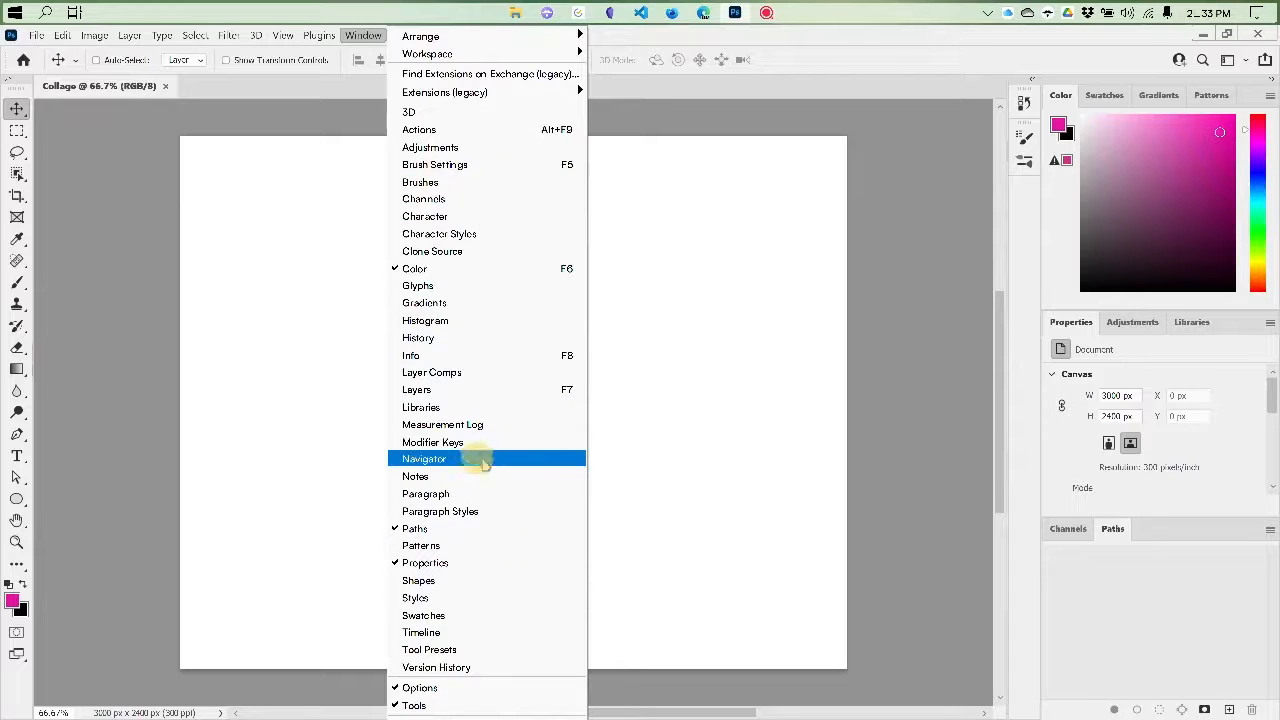
click(470, 389)
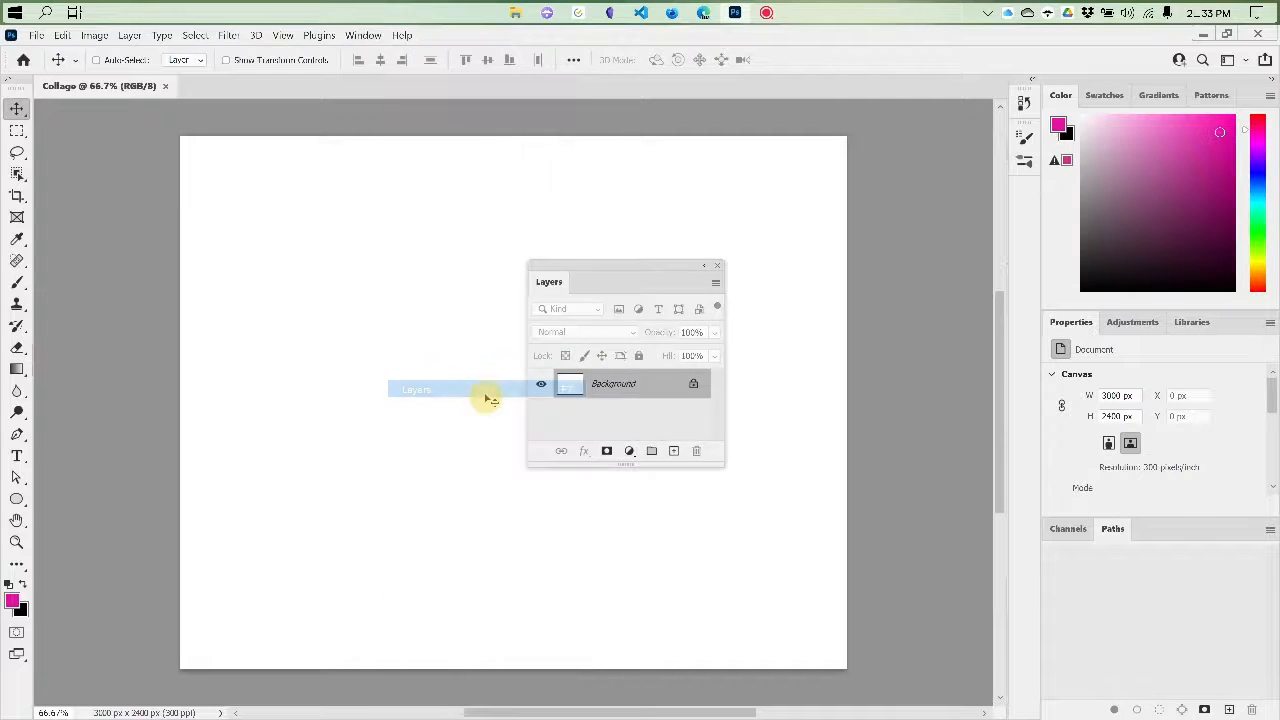
drag(563, 287, 1068, 540)
drag(1150, 530, 1051, 527)
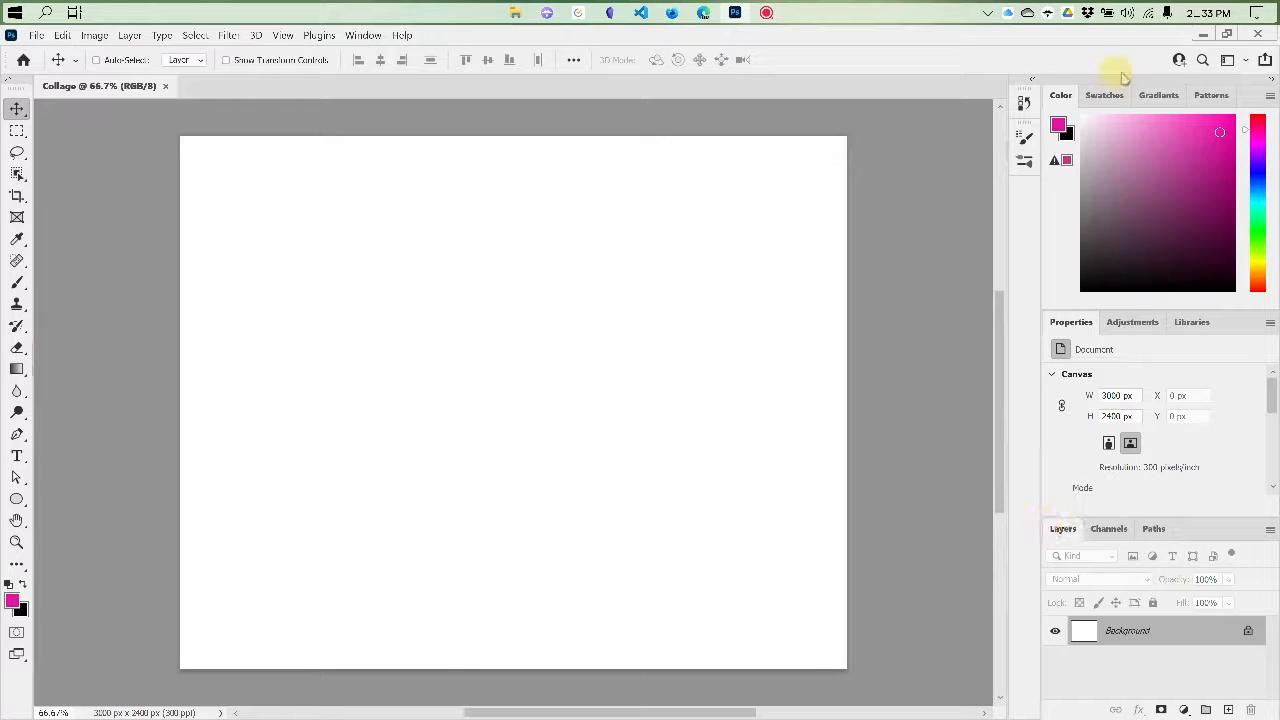
Reset the Essentials workspace to its default layout
click(1229, 60)
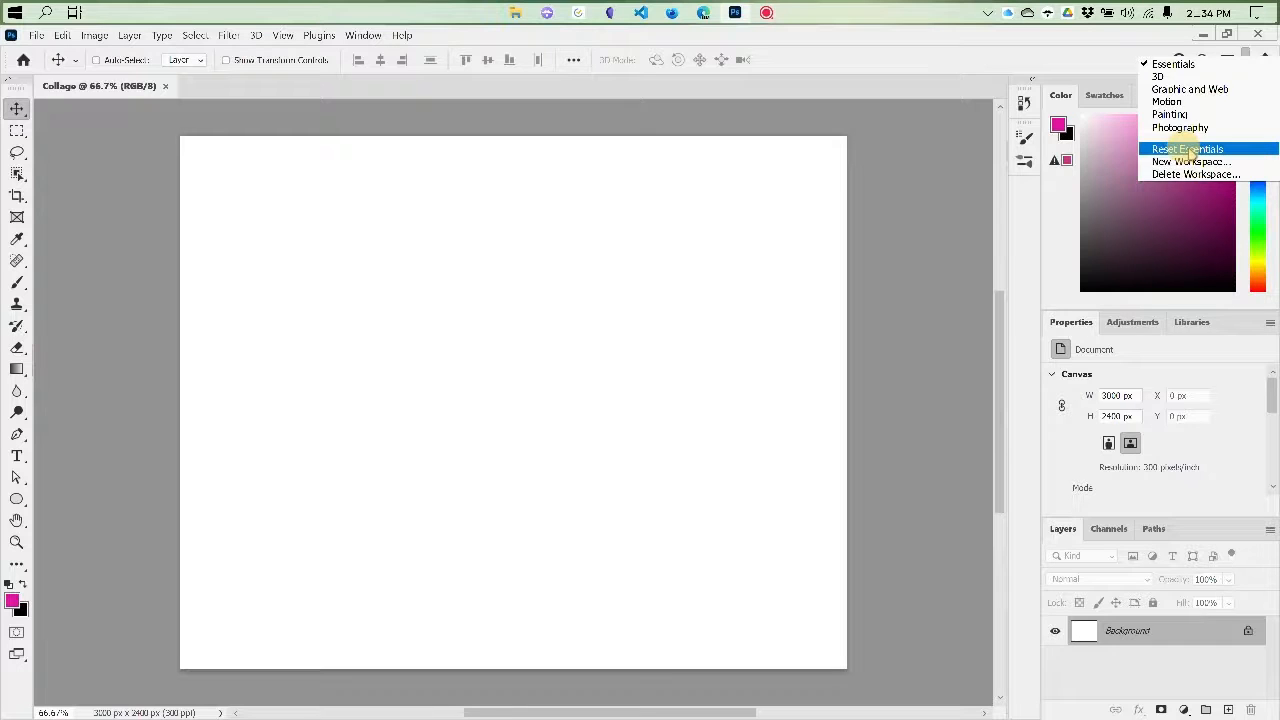
click(1188, 150)
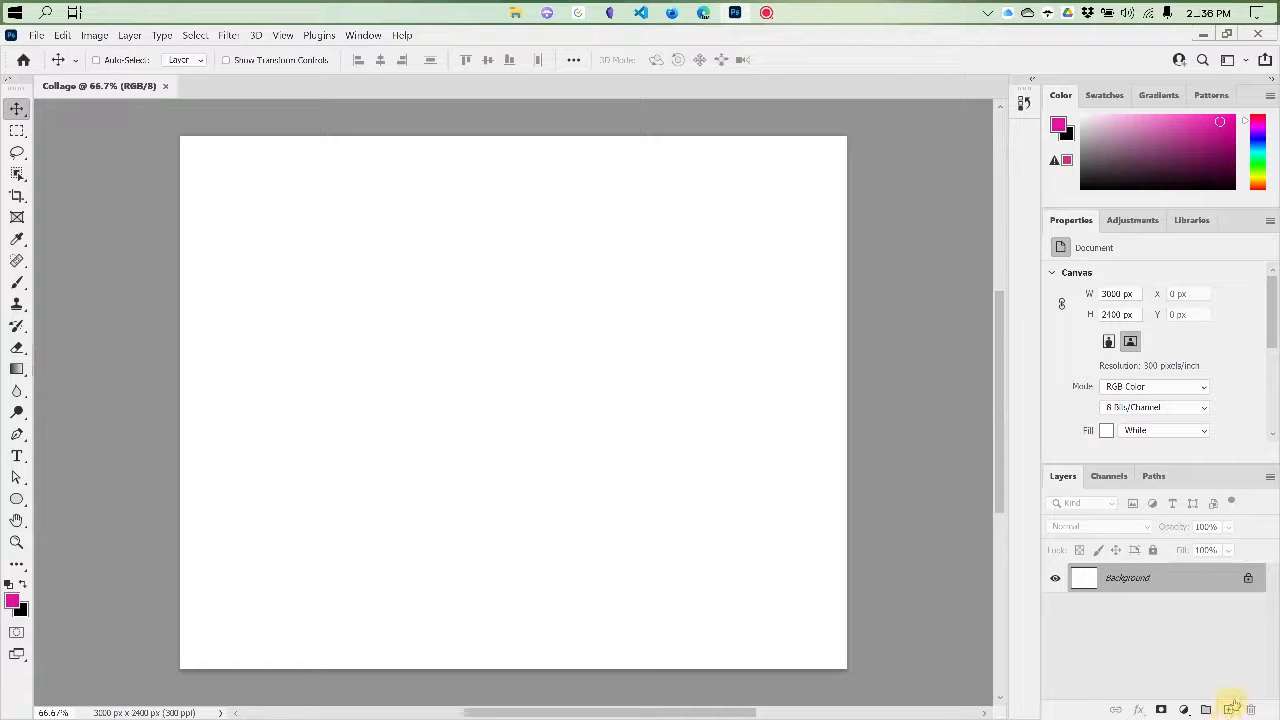
Add a new layer above the Background, try the current Brush on it, and undo the stroke
click(1228, 710)
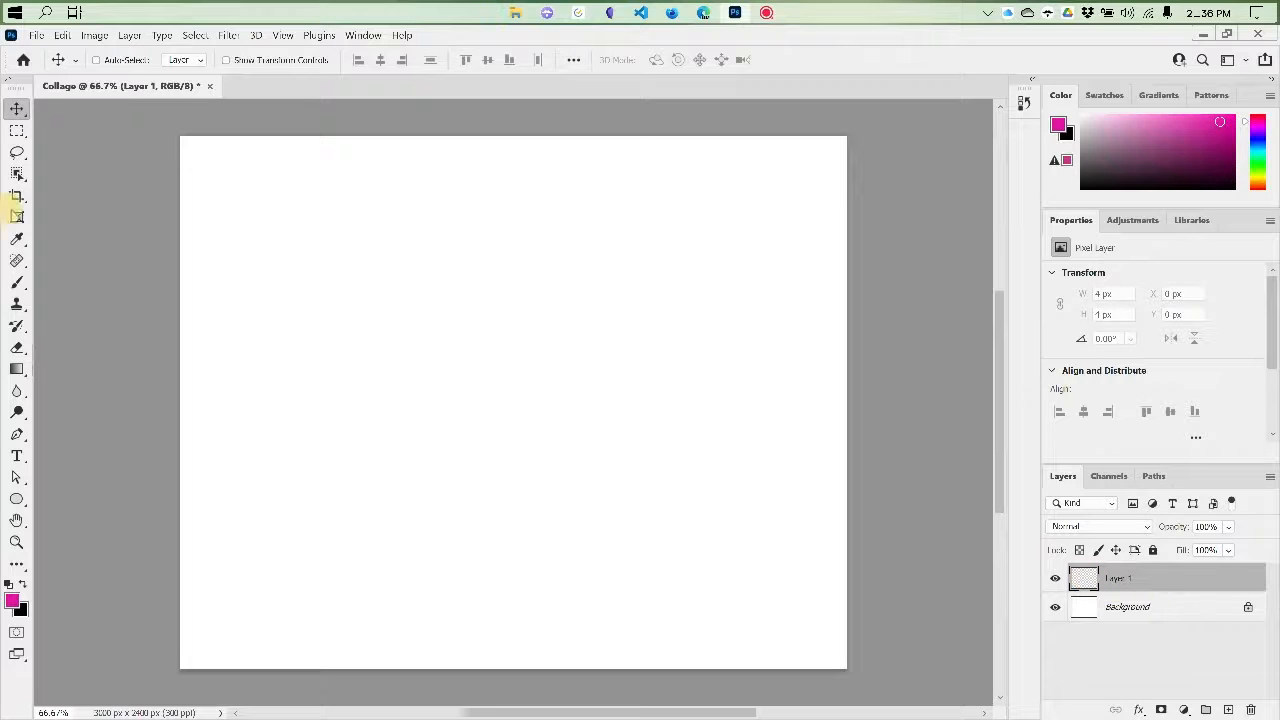
click(16, 284)
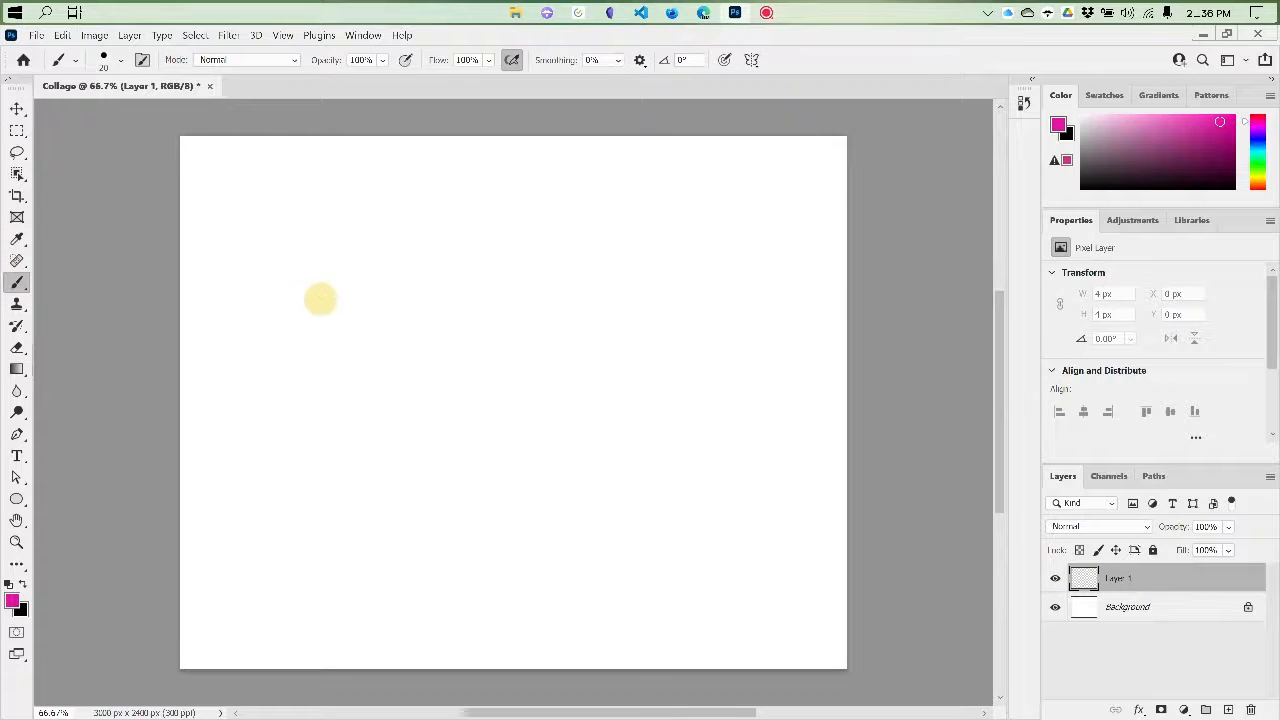
mouse_move(363, 267)
mouse_down()
mouse_move(379, 513)
mouse_move(277, 454)
mouse_move(294, 371)
mouse_move(388, 334)
mouse_move(385, 433)
mouse_move(420, 416)
mouse_move(439, 346)
mouse_up()
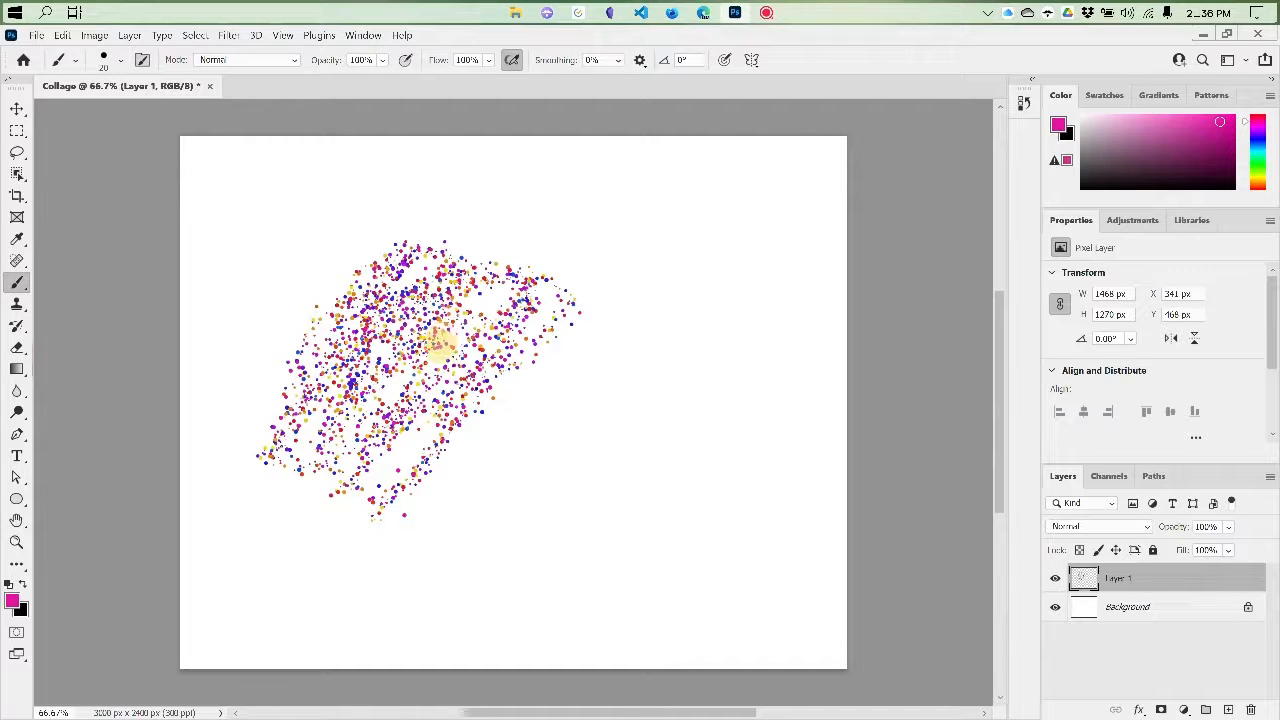
key(ctrl+z)
Turn off Scattering and Color Dynamics in the Brush Settings and choose the hard round 123 px tip
right_click(466, 329)
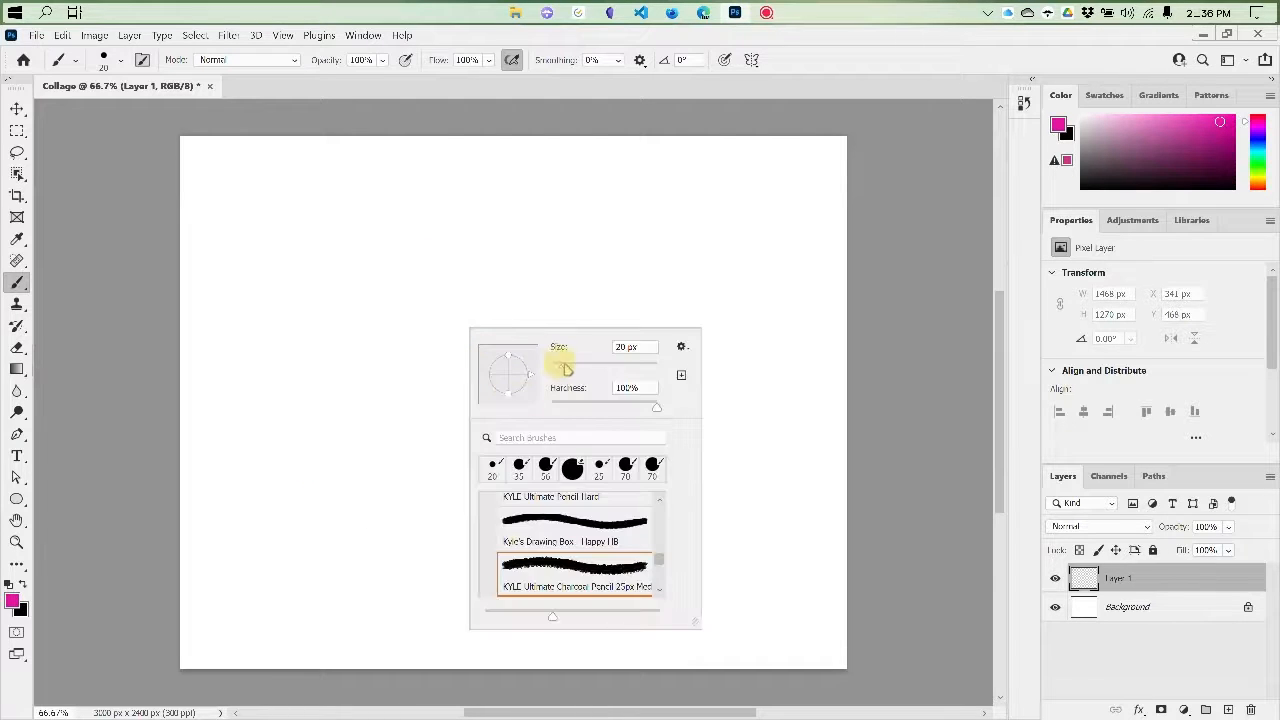
click(363, 36)
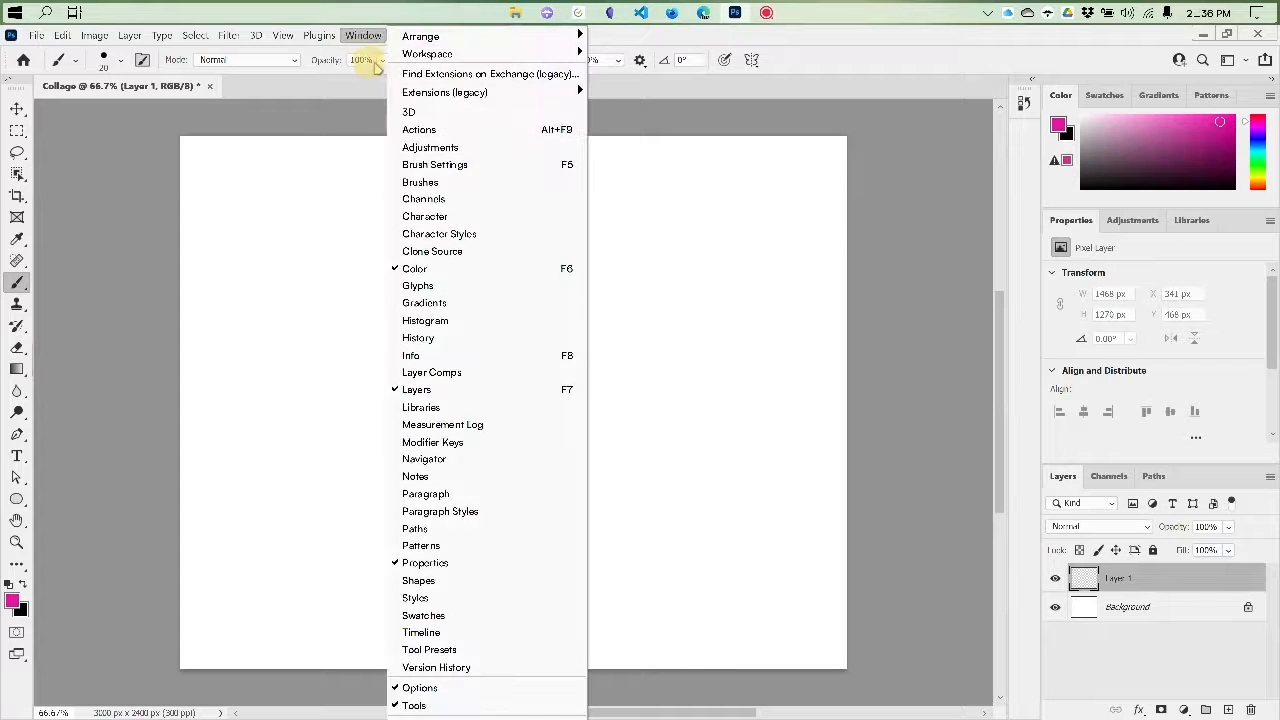
click(437, 166)
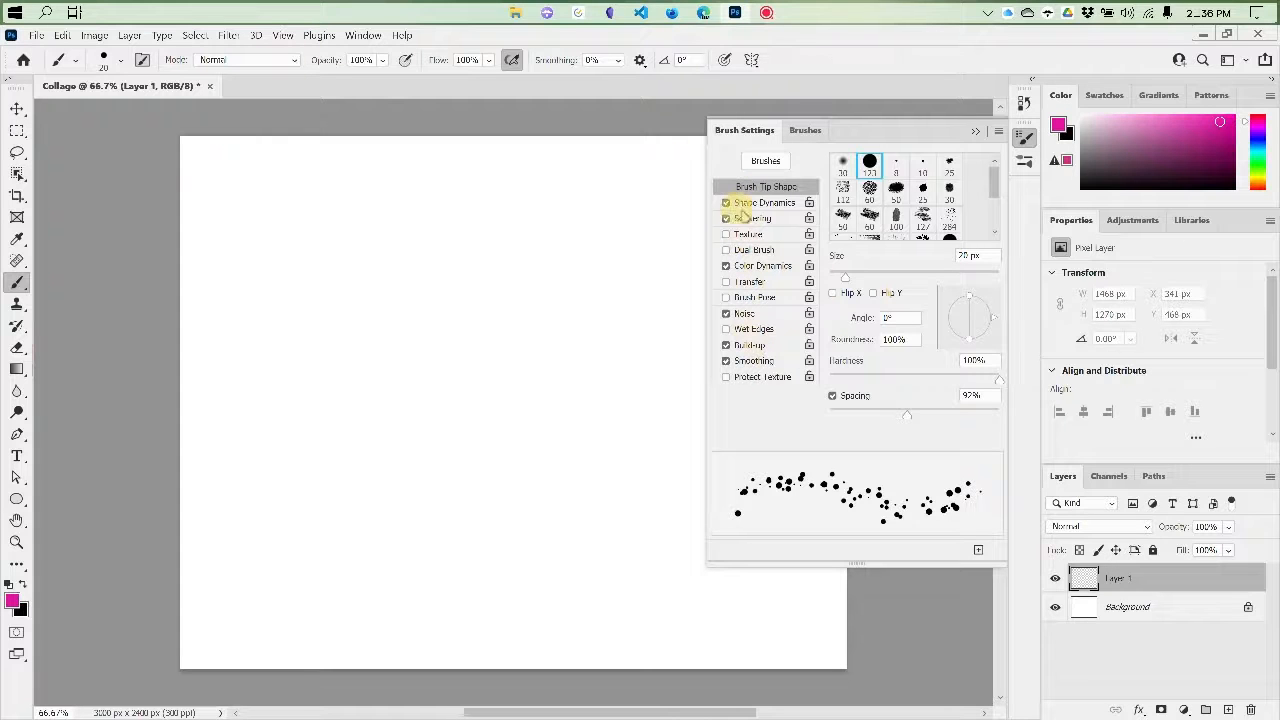
click(726, 218)
click(726, 266)
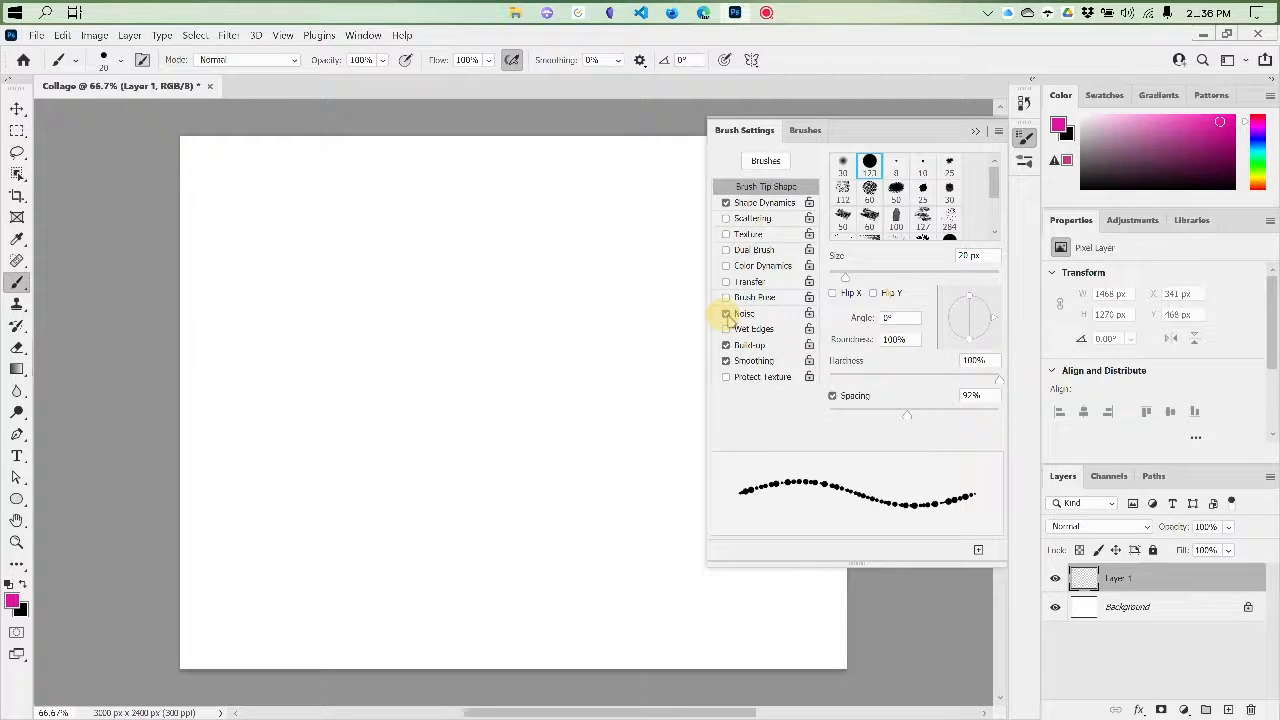
click(869, 164)
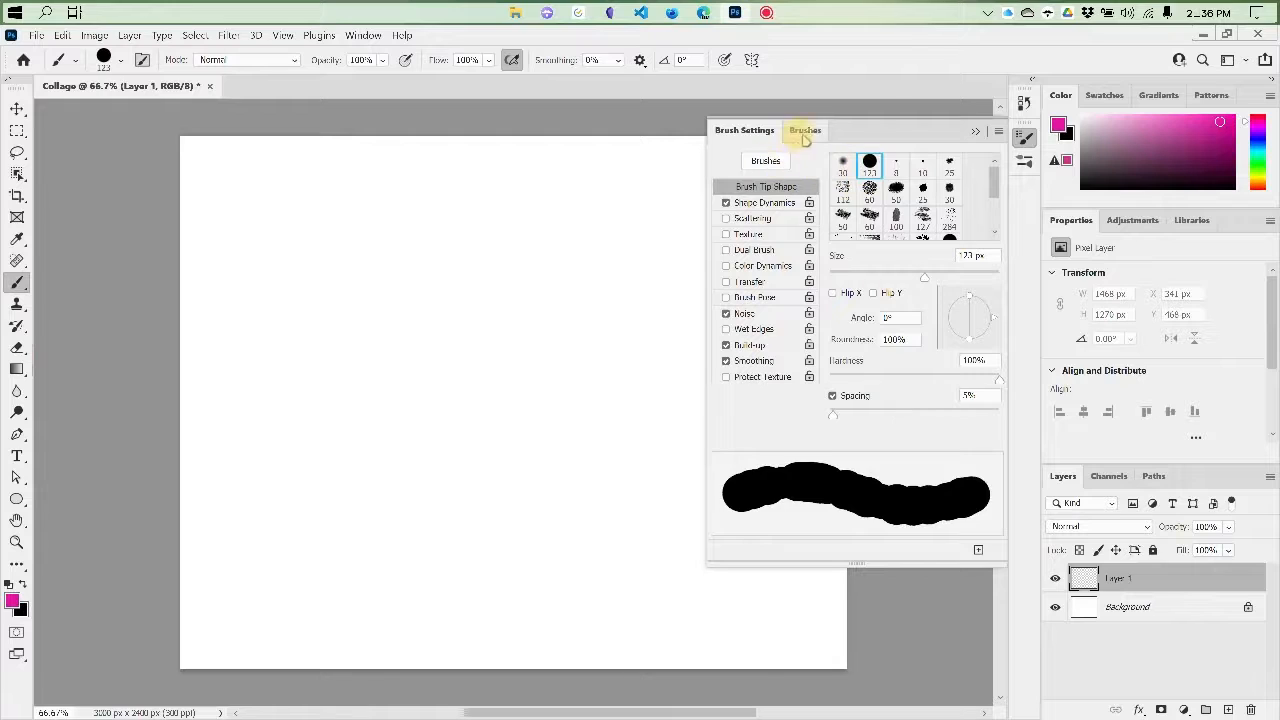
Set the brush spacing to 1%, turn off Shape Dynamics, and collapse the Brush Settings
drag(832, 413, 783, 411)
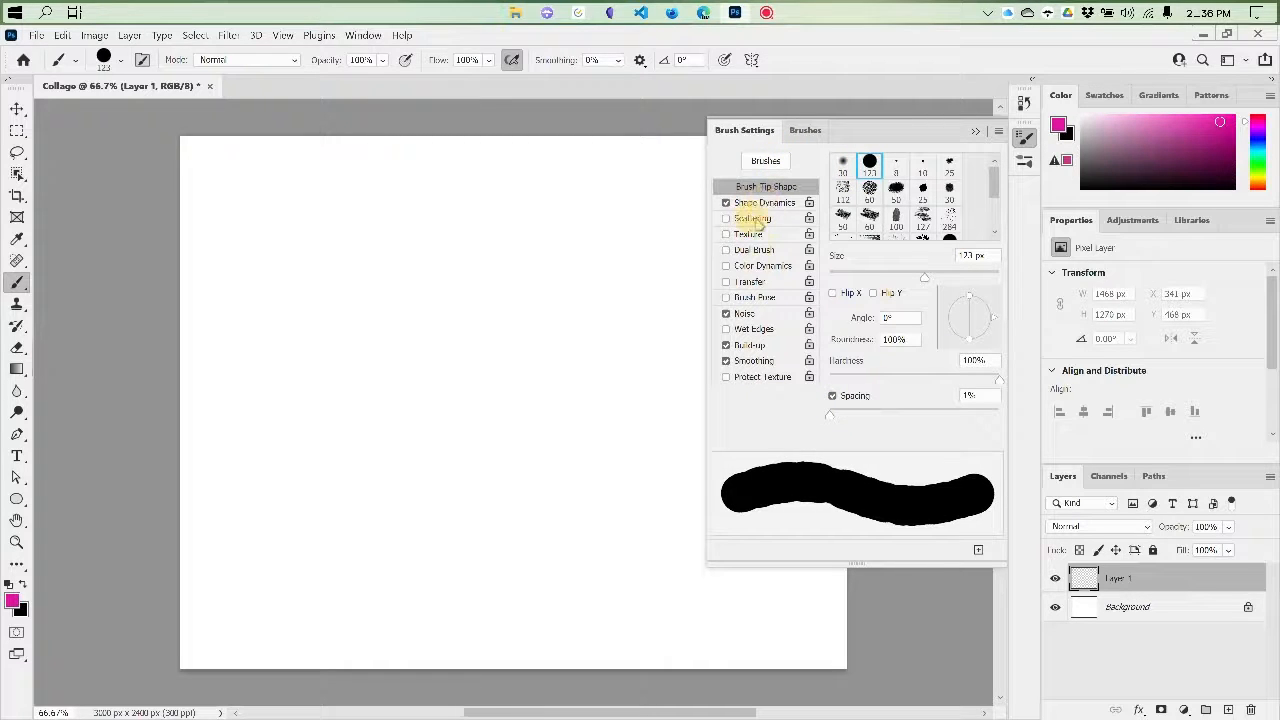
click(765, 202)
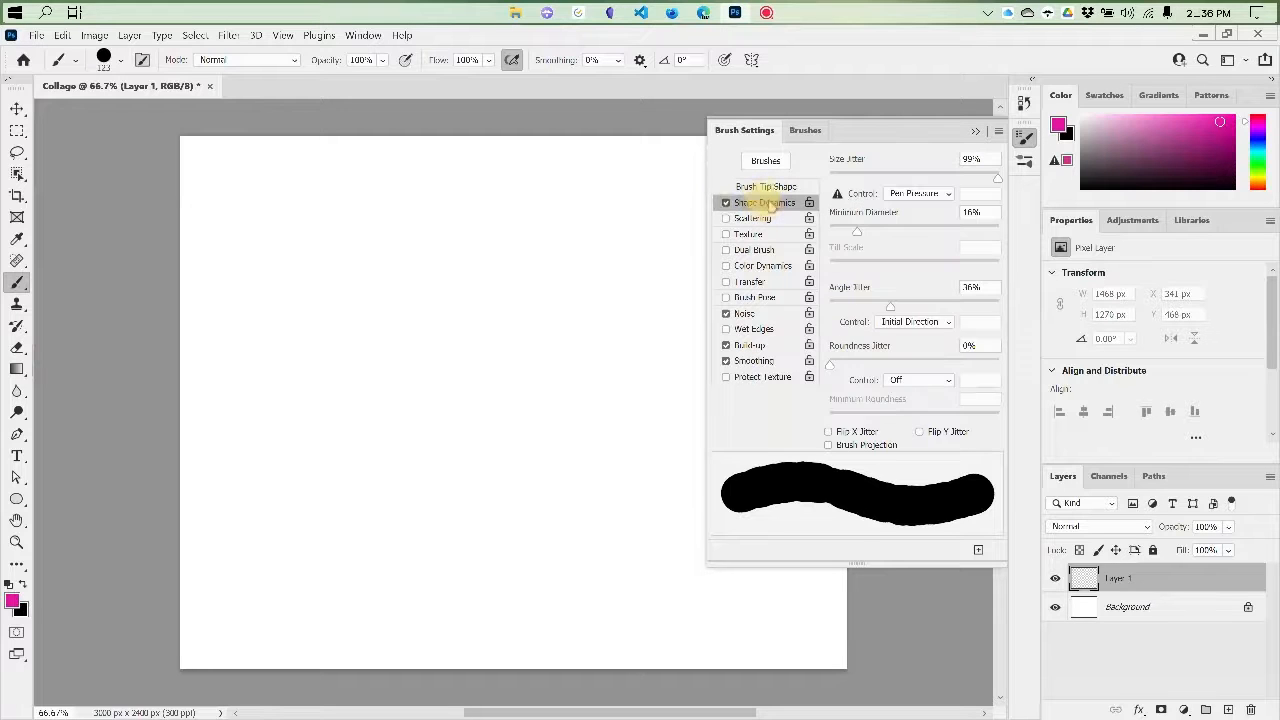
click(726, 203)
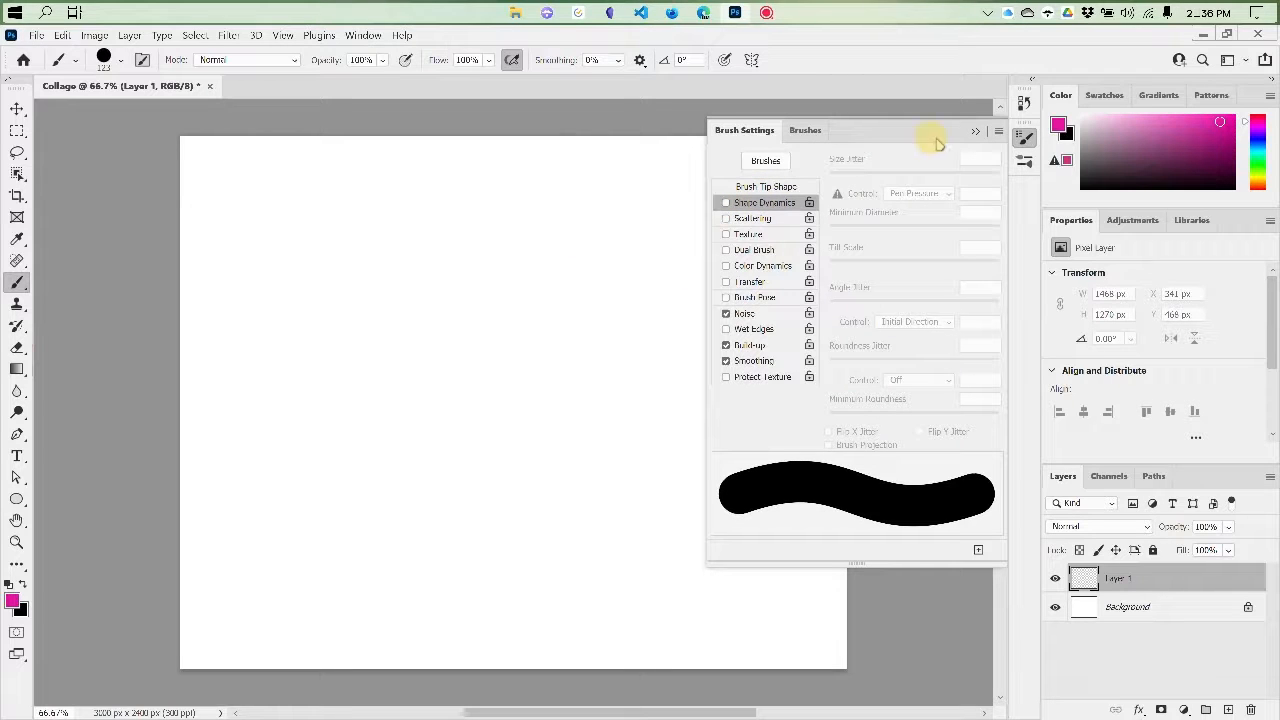
click(975, 131)
Paint overlapping magenta scribbles on Layer 1, reaching across the canvas from one side edge to the other
mouse_move(512, 217)
mouse_down()
mouse_move(317, 283)
mouse_move(409, 277)
mouse_move(645, 386)
mouse_up()
mouse_move(600, 341)
mouse_down()
mouse_move(651, 354)
mouse_move(443, 429)
mouse_move(680, 474)
mouse_move(860, 420)
mouse_up()
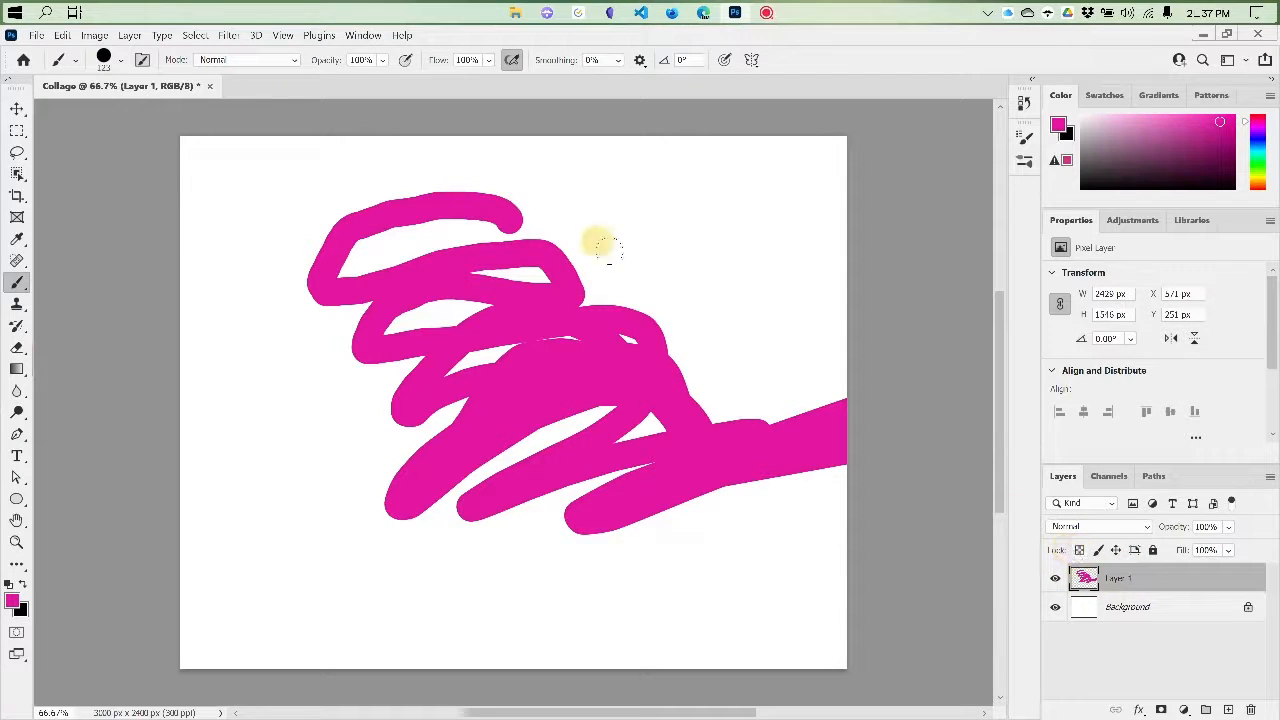
drag(591, 294, 628, 246)
mouse_move(347, 406)
mouse_down()
mouse_move(464, 293)
mouse_move(434, 263)
mouse_move(304, 258)
mouse_move(256, 228)
mouse_move(611, 258)
mouse_move(510, 419)
mouse_up()
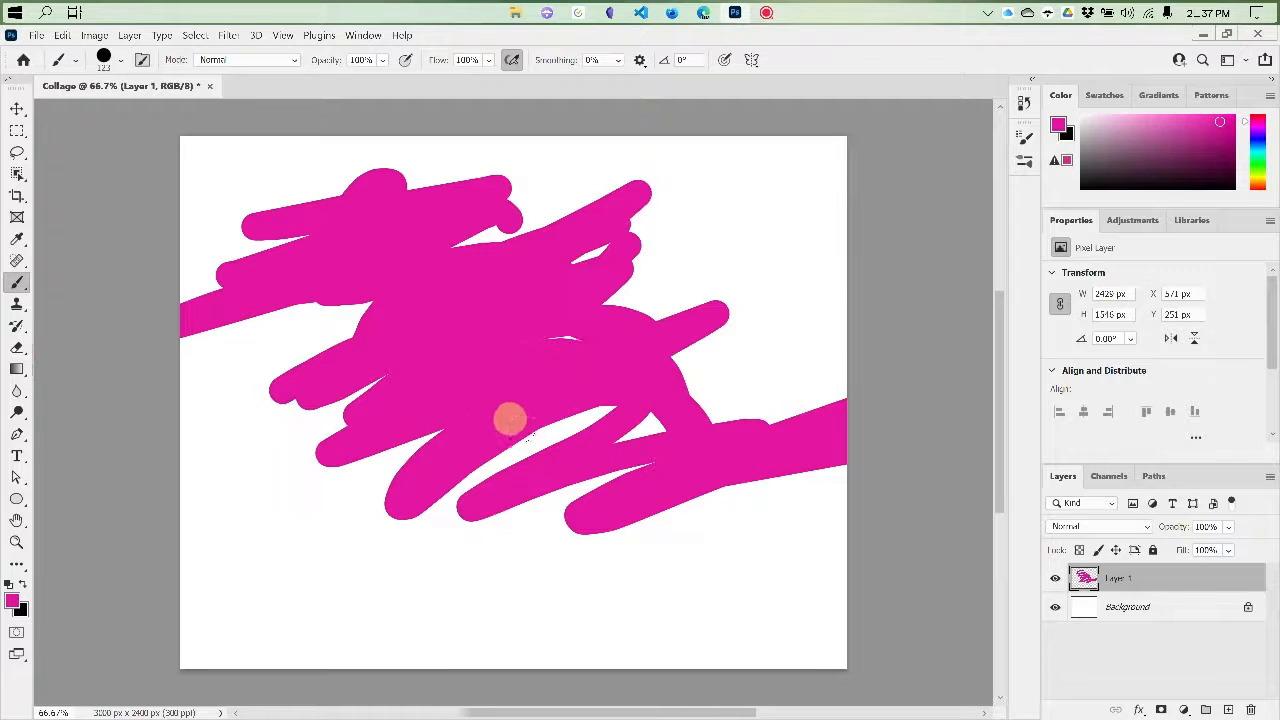
Add a second new layer and paint a turquoise zigzag scribble on it, overlapping the magenta one
click(1228, 709)
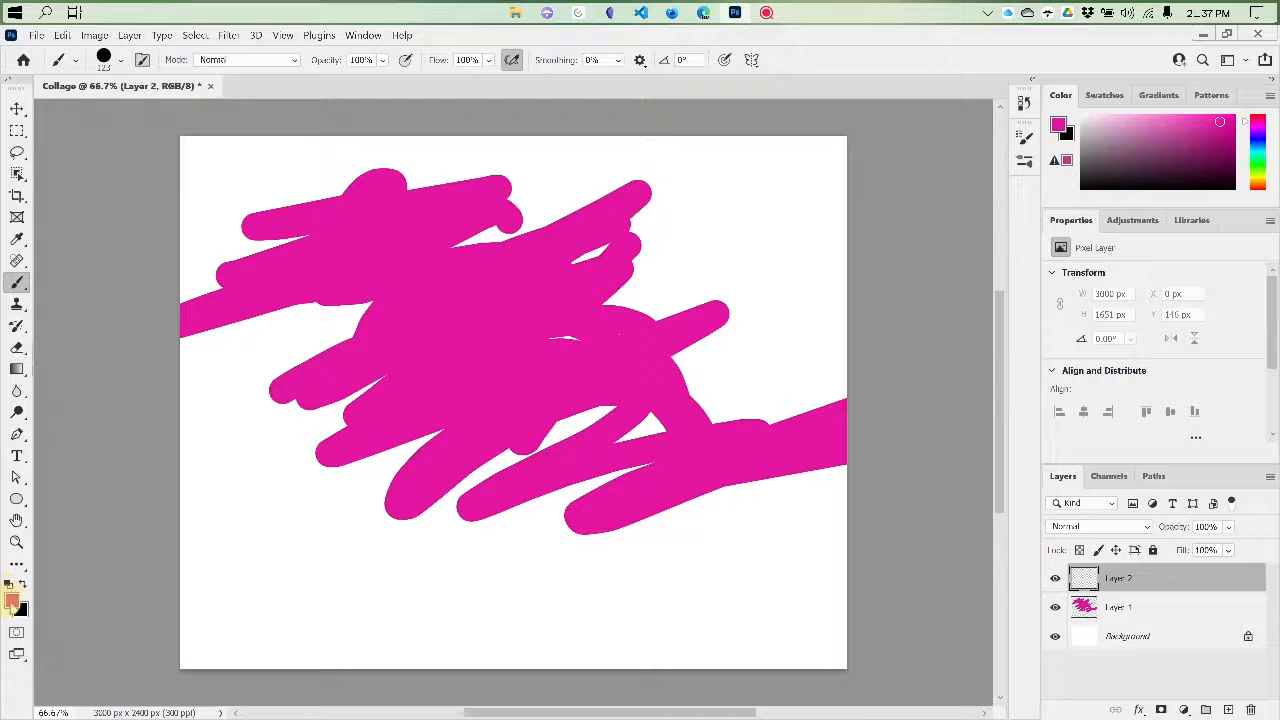
click(1258, 152)
click(1210, 123)
mouse_move(828, 184)
mouse_down()
mouse_move(651, 510)
mouse_move(666, 460)
mouse_move(541, 615)
mouse_move(683, 298)
mouse_move(509, 530)
mouse_move(539, 300)
mouse_move(421, 418)
mouse_move(609, 268)
mouse_move(491, 309)
mouse_up()
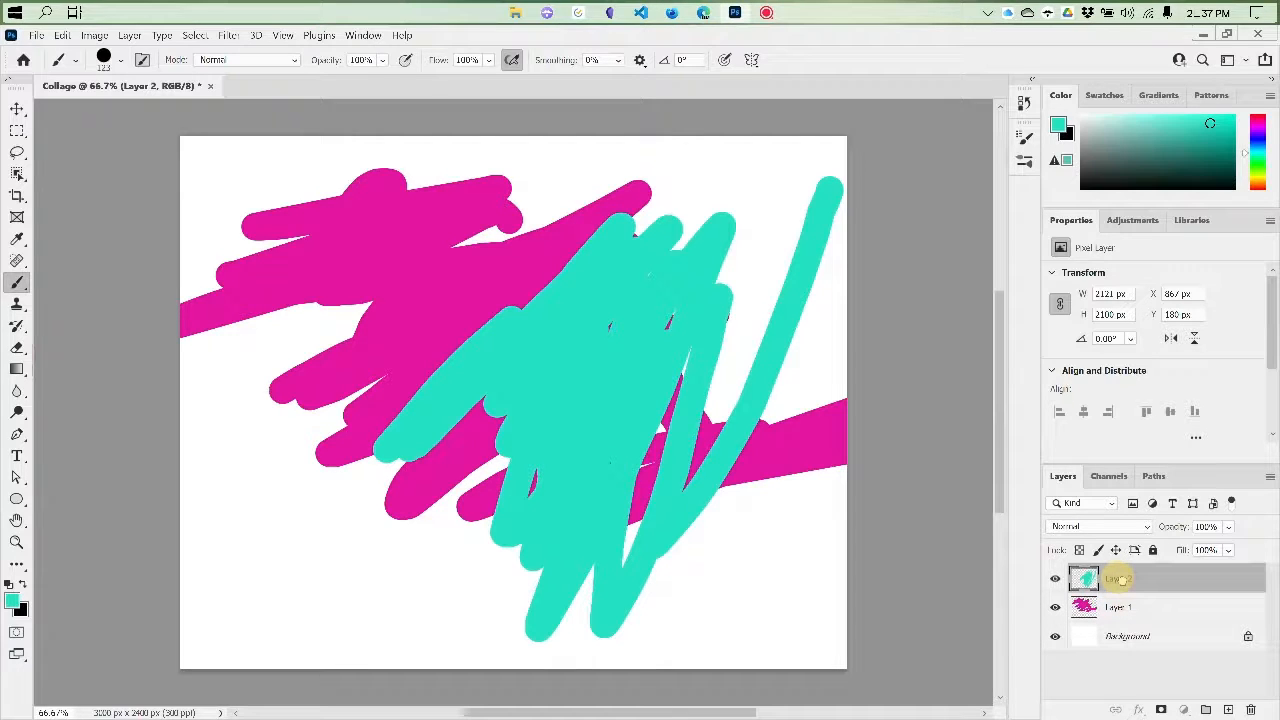
Move Layer 2 below Layer 1 and switch the active layer between the two, ending on Layer 1
mouse_move(1117, 579)
mouse_down()
mouse_move(1127, 622)
mouse_move(1124, 612)
mouse_up()
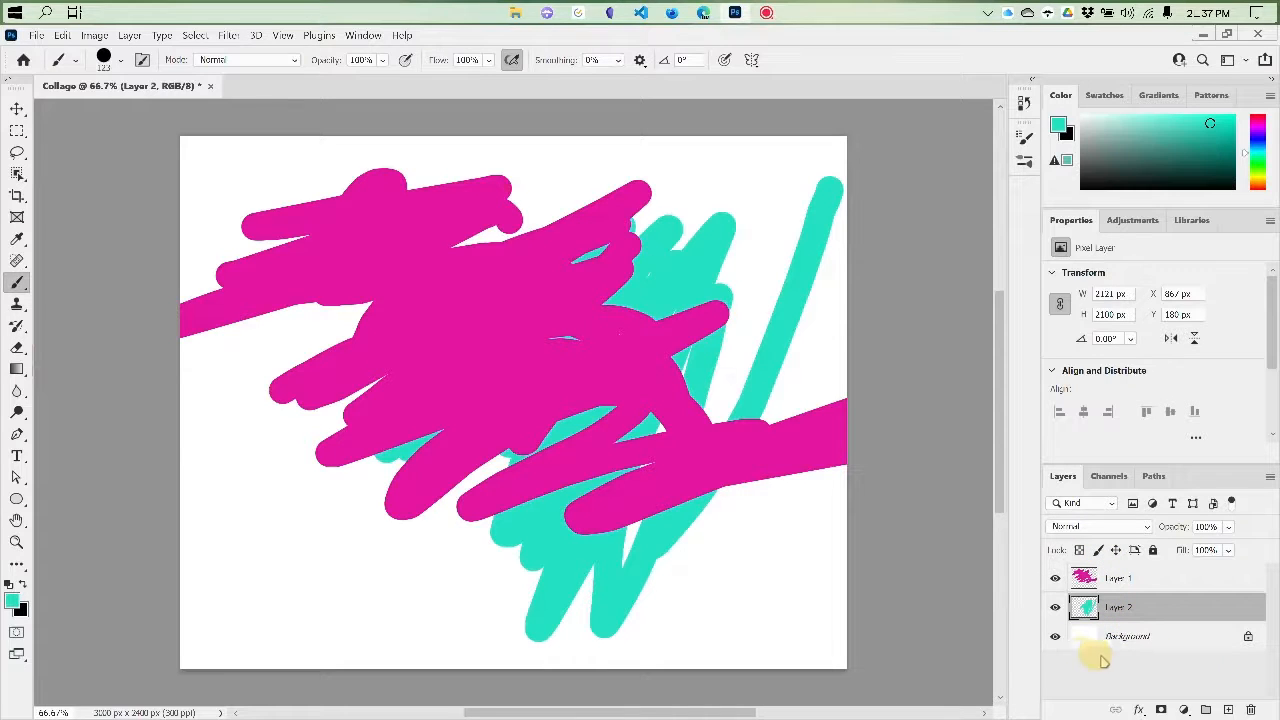
click(1114, 586)
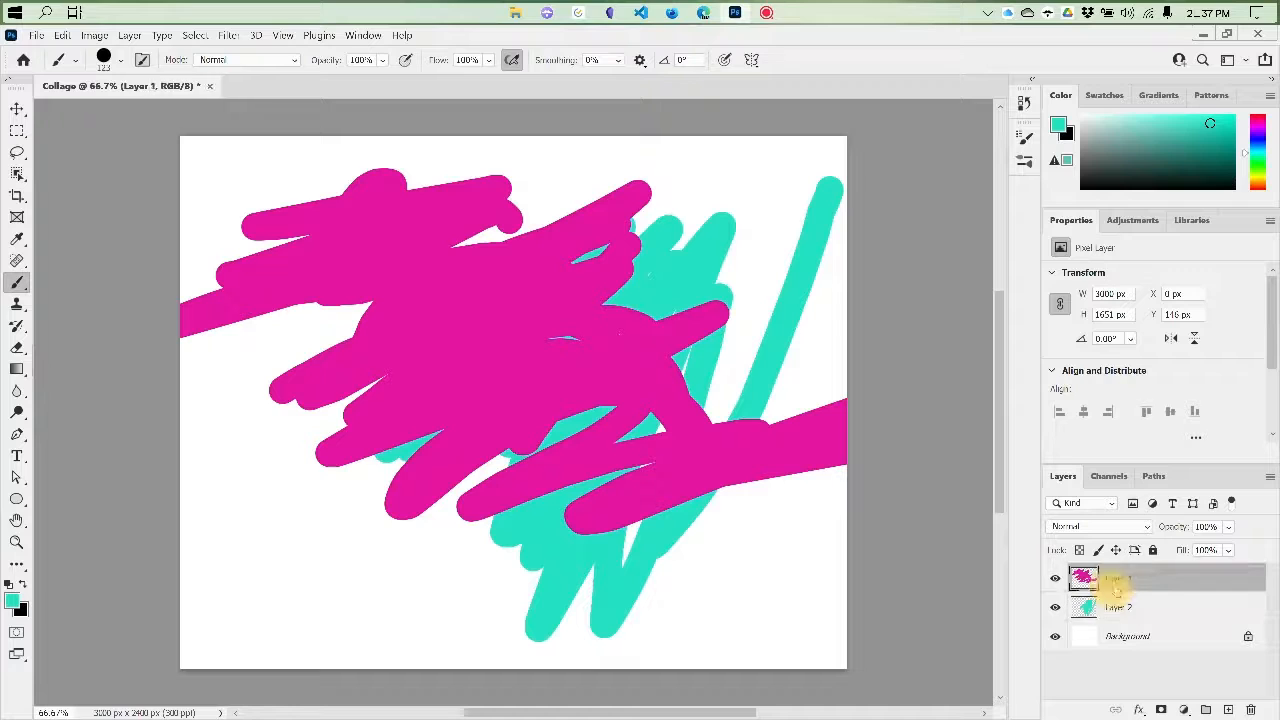
click(1120, 612)
click(1094, 578)
Hide and show Layer 1 and Layer 2 in turn to see what each one contains
click(1055, 578)
click(1055, 579)
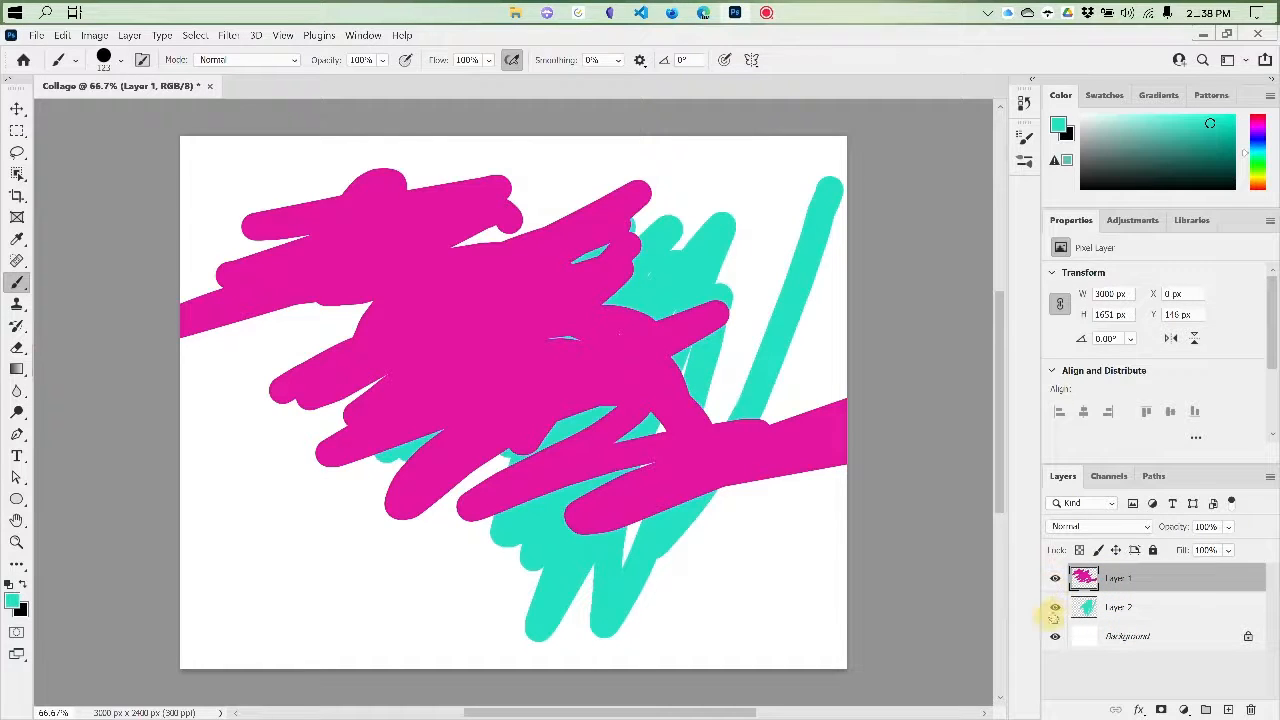
click(1055, 608)
click(1055, 608)
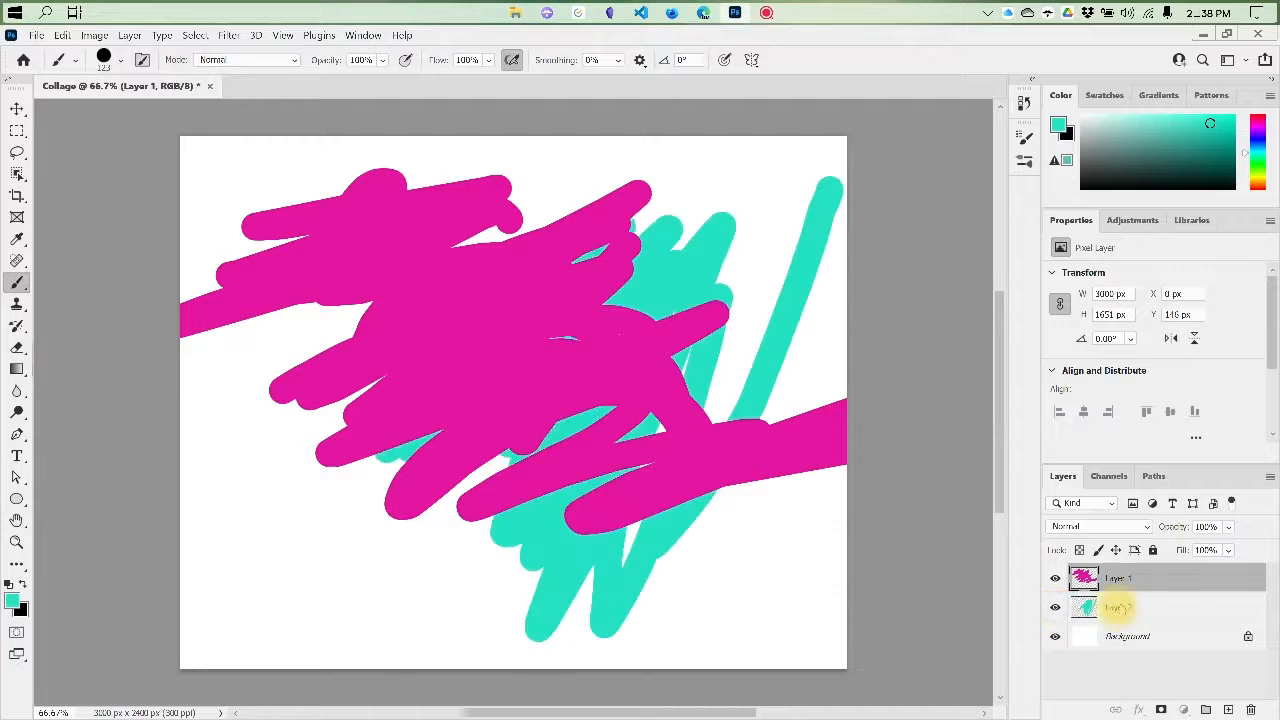
Move Layer 2 back above Layer 1 and shift its turquoise scribble with the Move tool to about X 762 px, Y 88 px
click(1120, 612)
mouse_move(1125, 615)
mouse_down()
mouse_move(1123, 563)
mouse_move(1125, 575)
mouse_up()
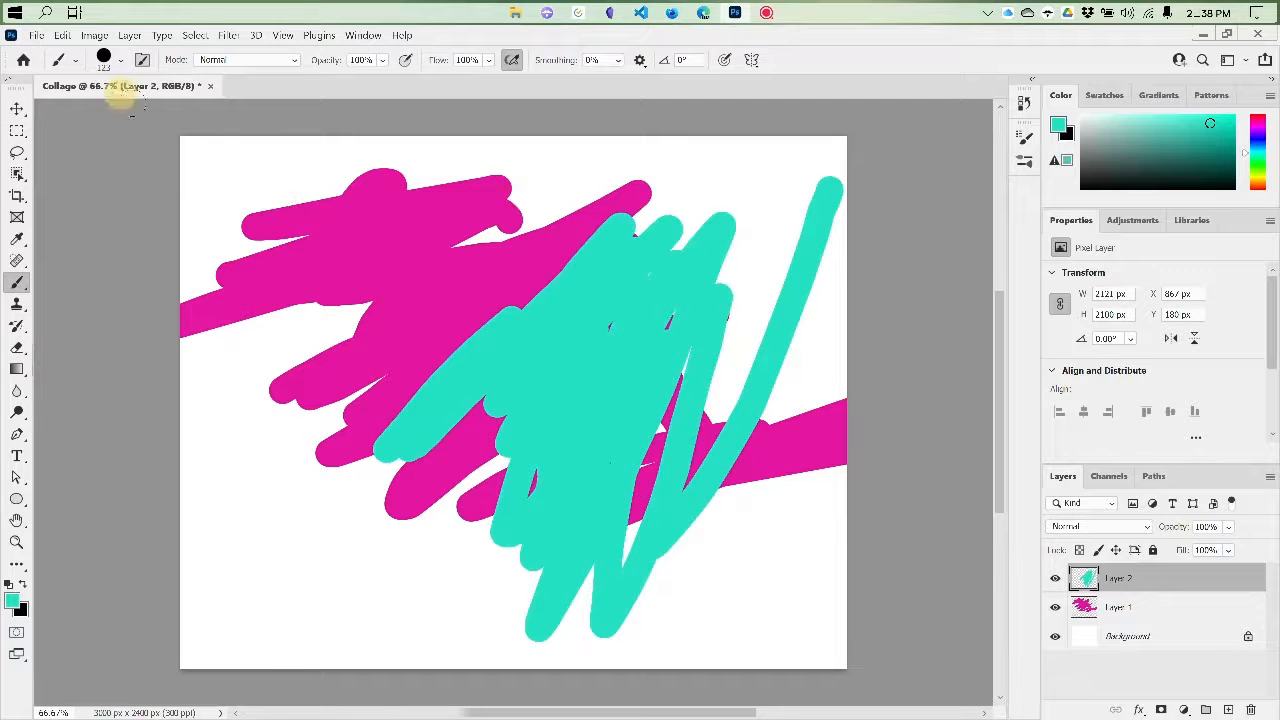
click(18, 111)
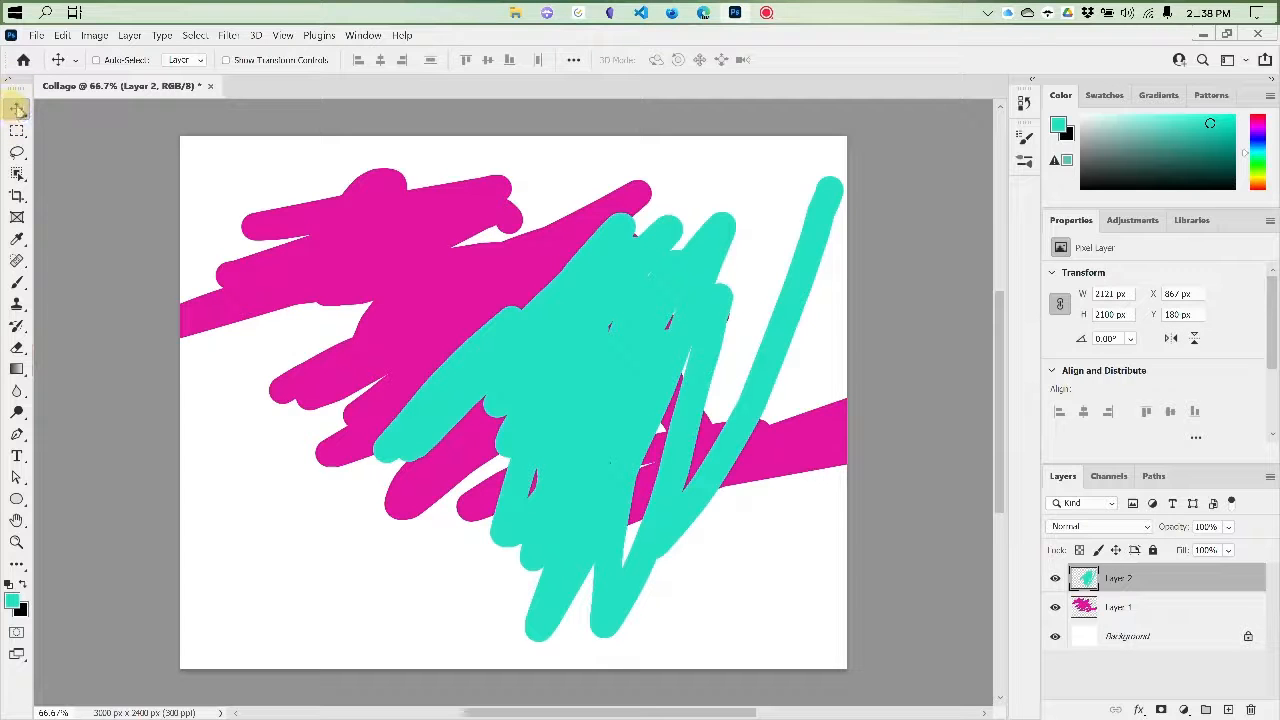
drag(583, 397, 694, 416)
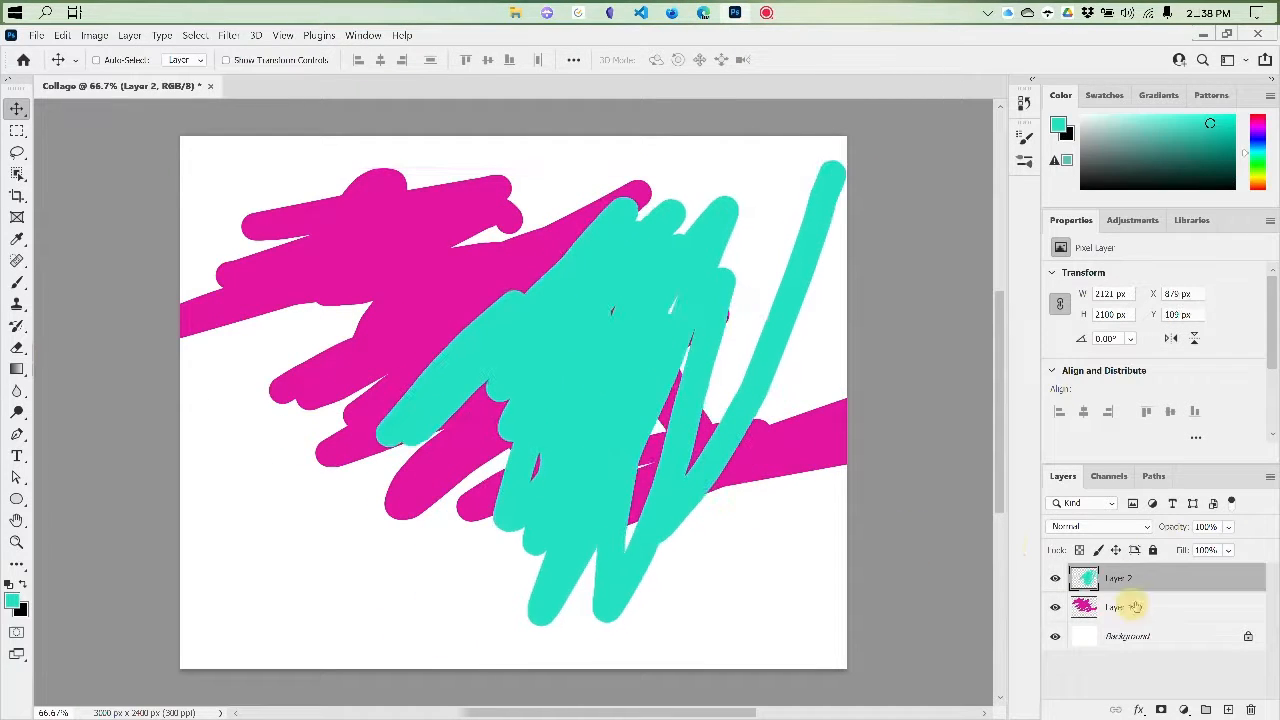
mouse_move(600, 437)
mouse_down()
mouse_move(463, 340)
mouse_move(214, 391)
mouse_move(540, 428)
mouse_move(549, 443)
mouse_move(590, 432)
mouse_up()
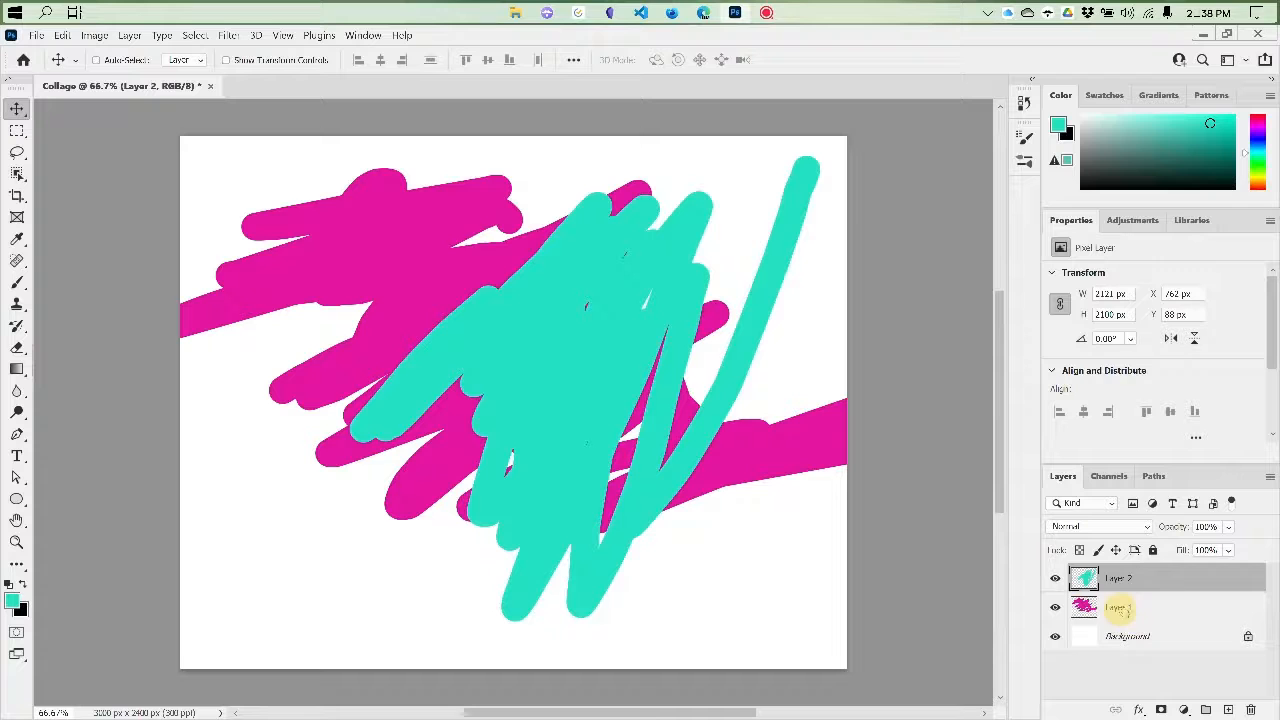
Select Layer 1 and move its magenta scribble to about X -117 px, Y 313 px
click(1118, 608)
drag(434, 311, 409, 325)
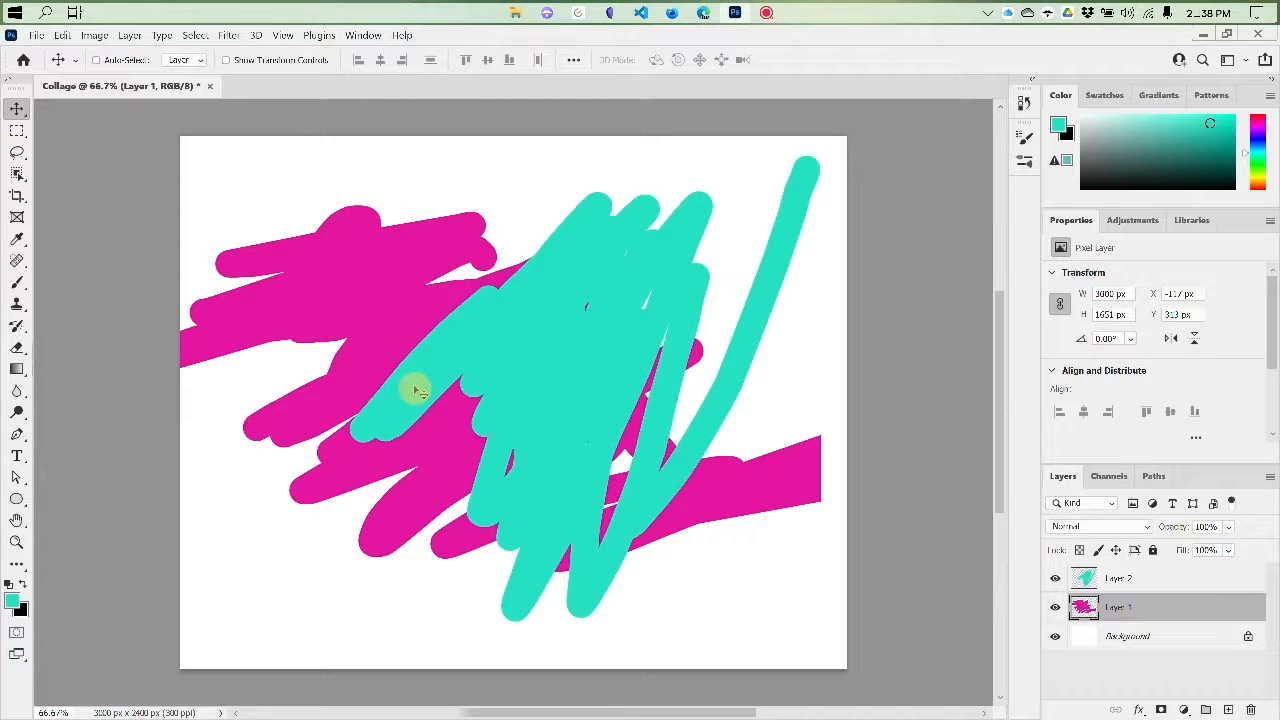
Start a Free Transform on Layer 1 and move its magenta scribble to about X -117 px, Y 184 px
click(62, 35)
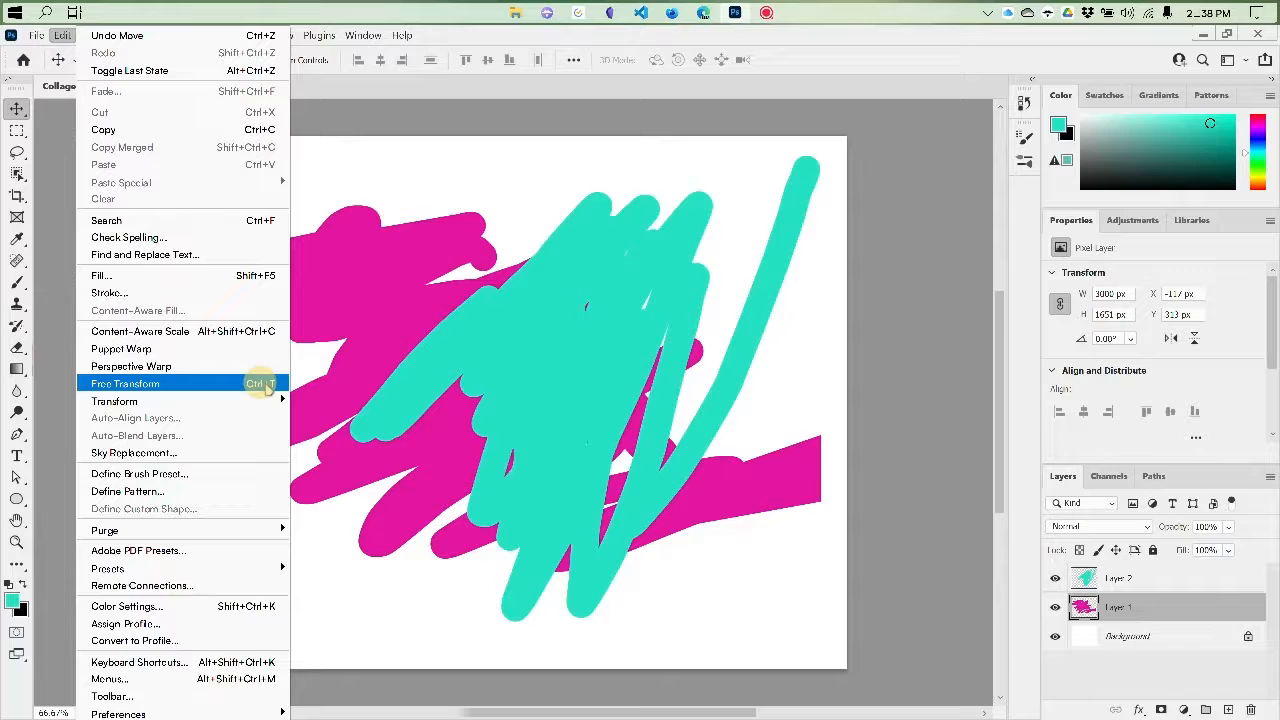
click(265, 388)
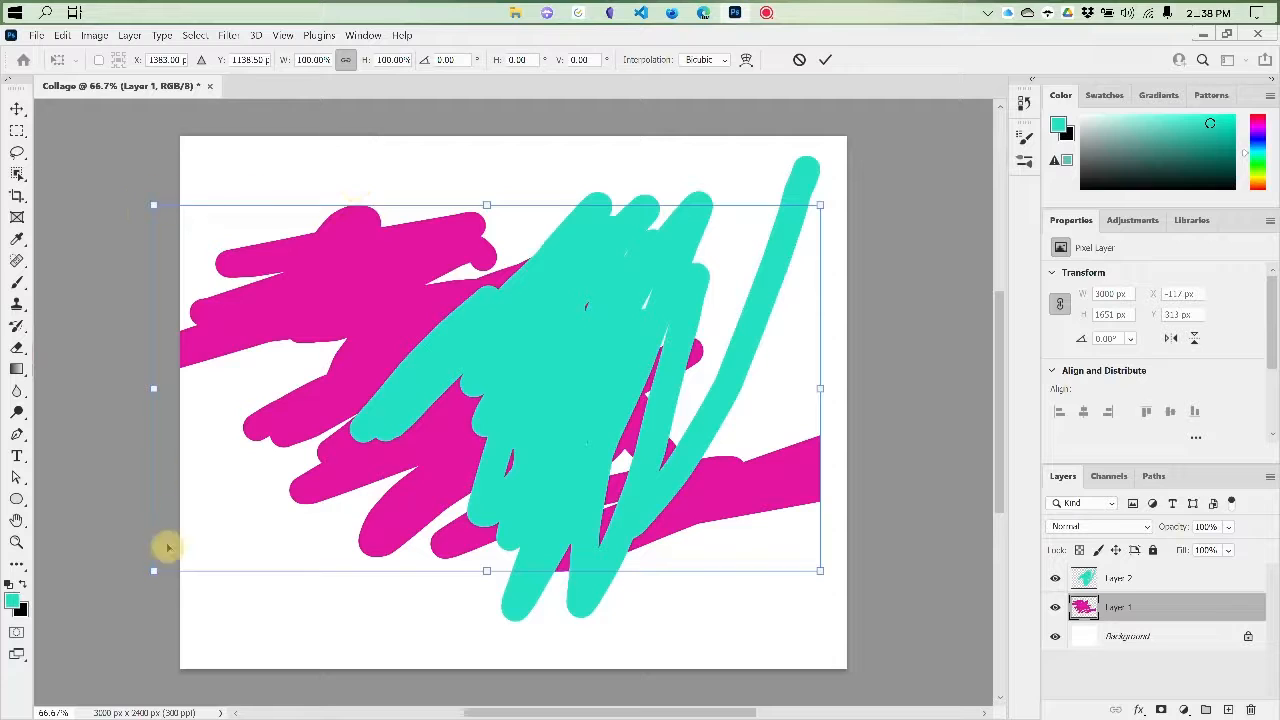
scroll(805, 600, down, 1)
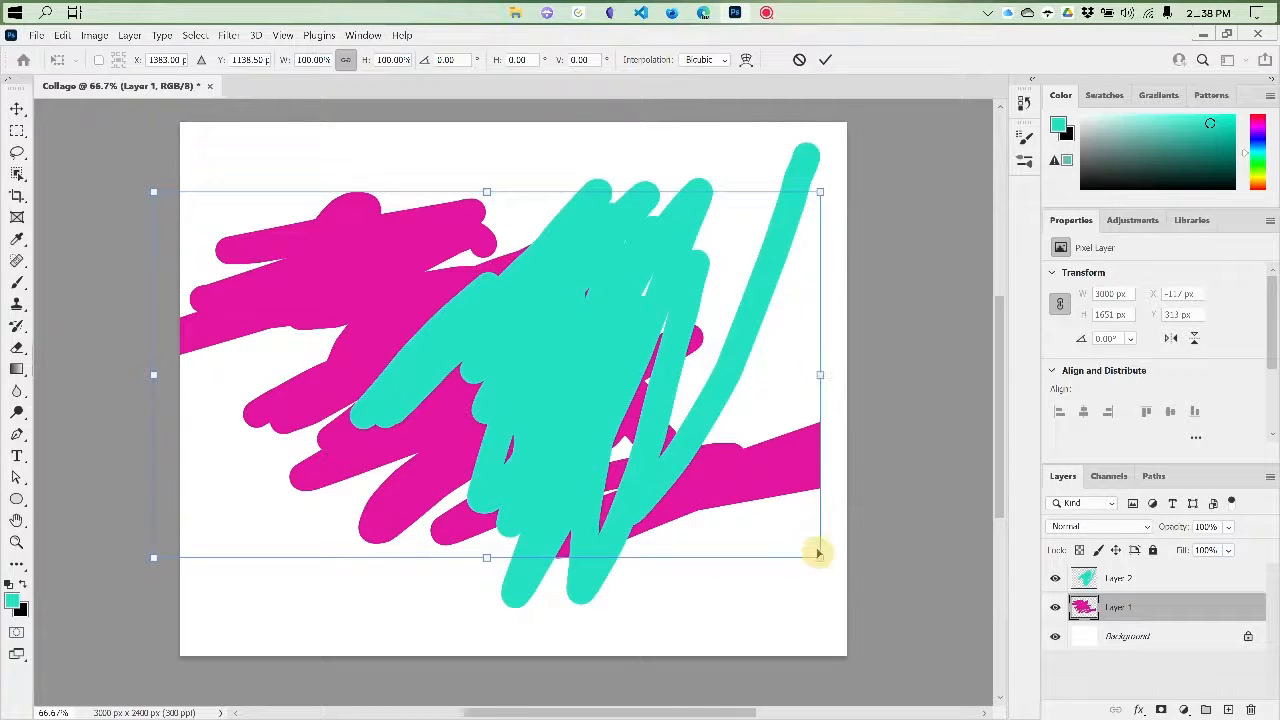
drag(330, 273, 387, 256)
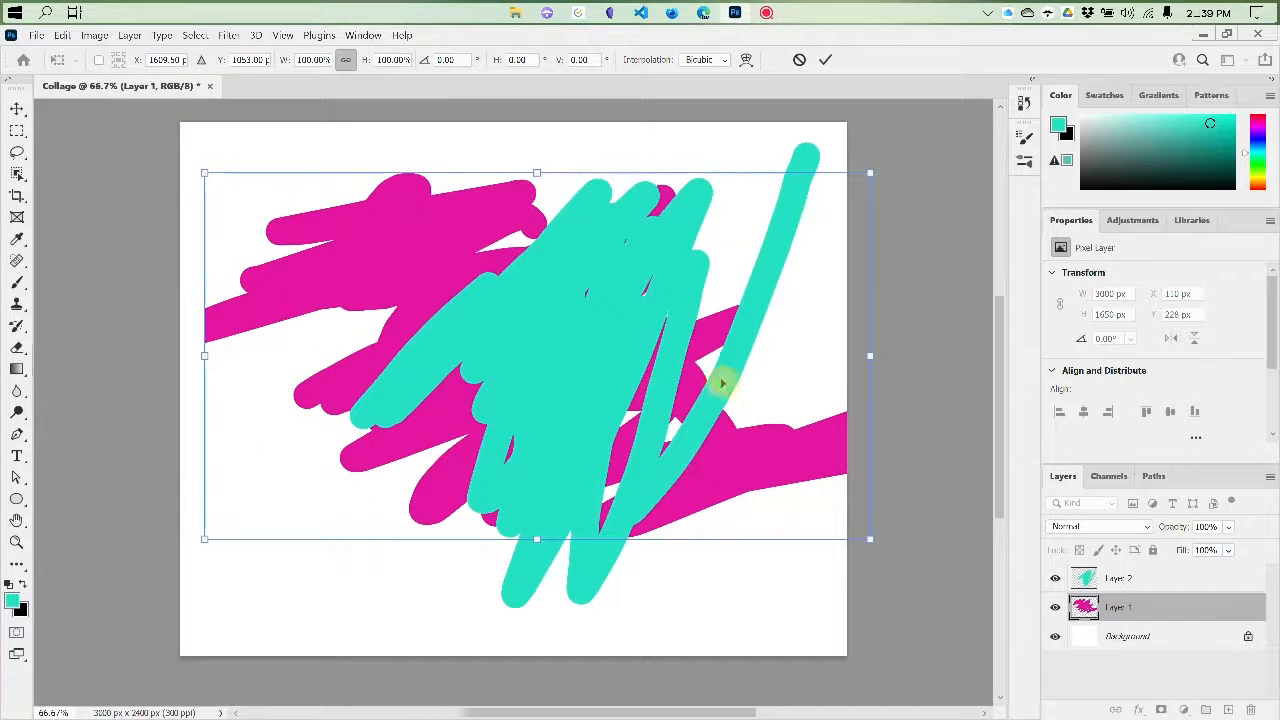
drag(294, 204, 314, 226)
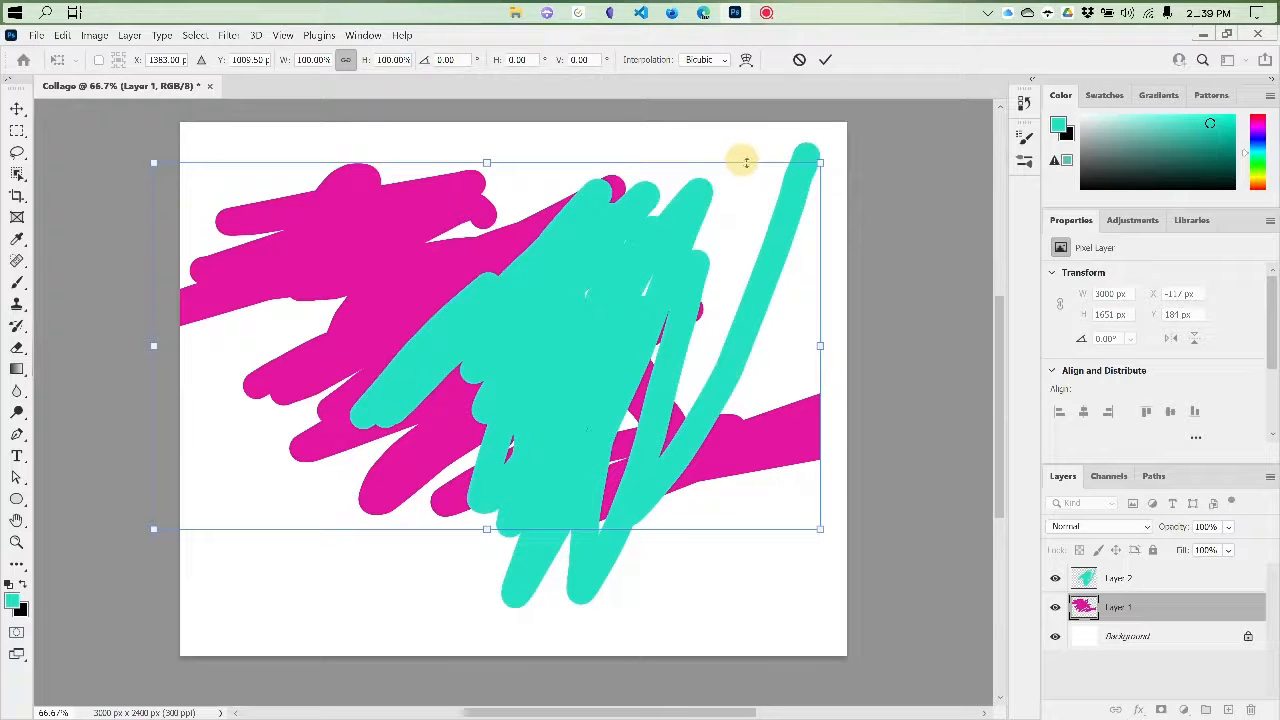
Scale the magenta scribble to about 94% width and 96% height and move it to about X 66 px, Y 213 px
drag(790, 160, 838, 234)
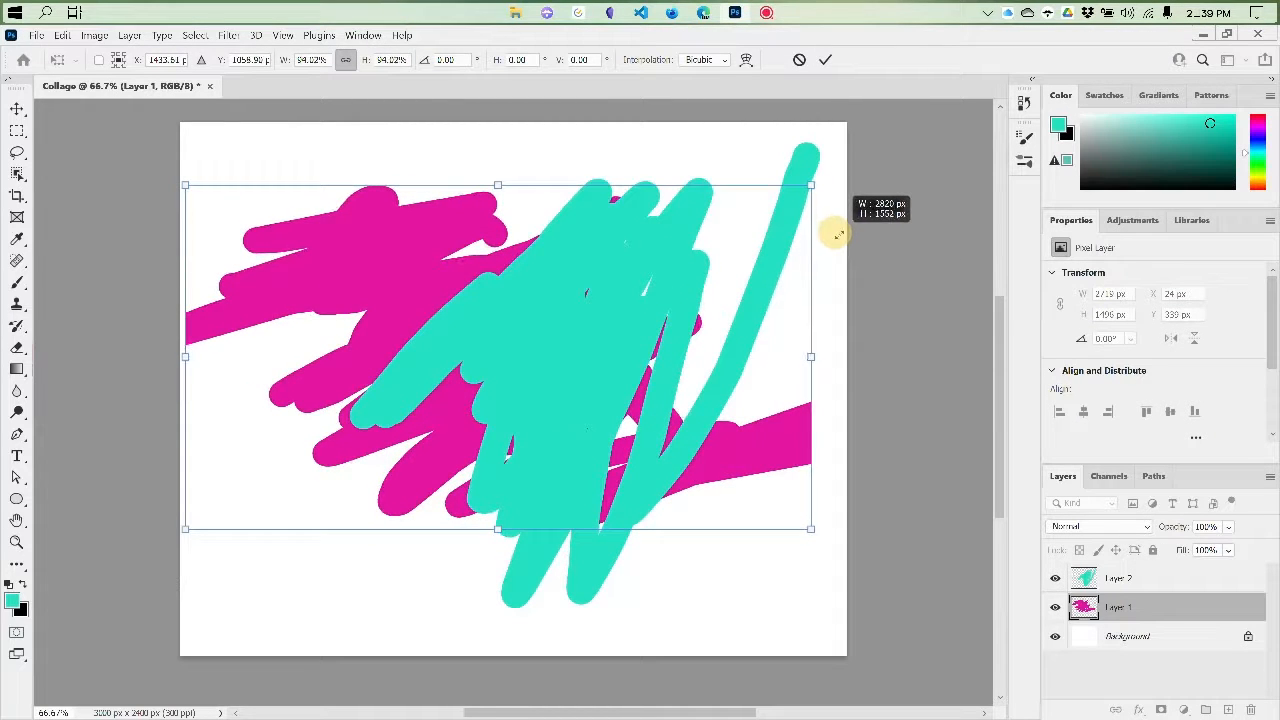
drag(838, 234, 303, 345)
drag(710, 712, 490, 712)
drag(533, 237, 540, 180)
drag(950, 352, 731, 343)
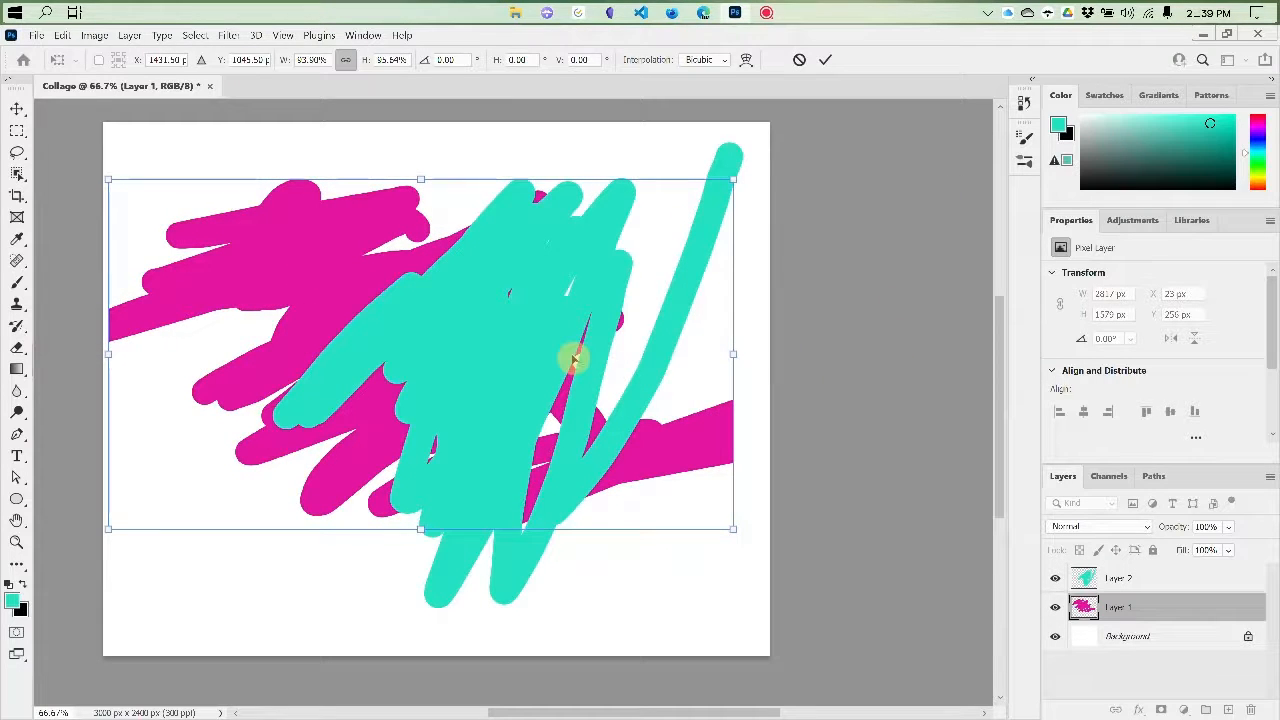
mouse_move(322, 272)
mouse_down()
mouse_move(357, 272)
mouse_move(340, 255)
mouse_up()
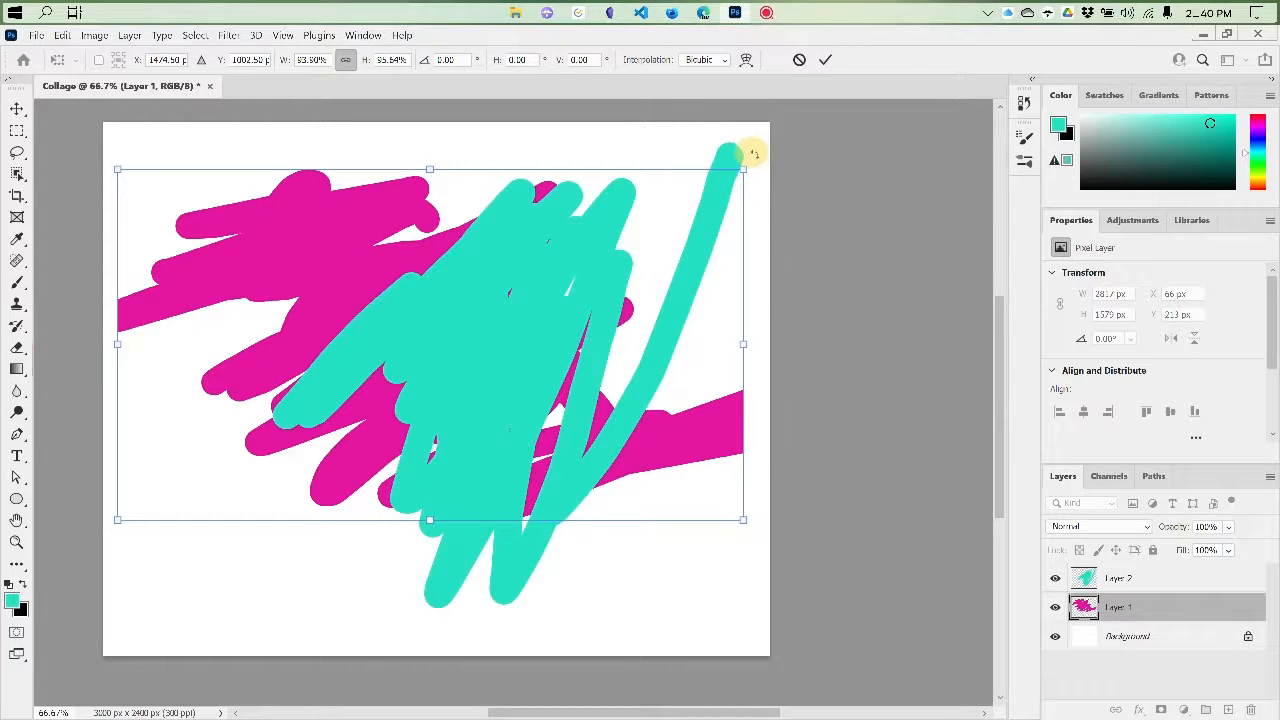
Rotate the magenta scribble about -2.5° and shrink it to about 82% width and 84% height
drag(755, 154, 667, 192)
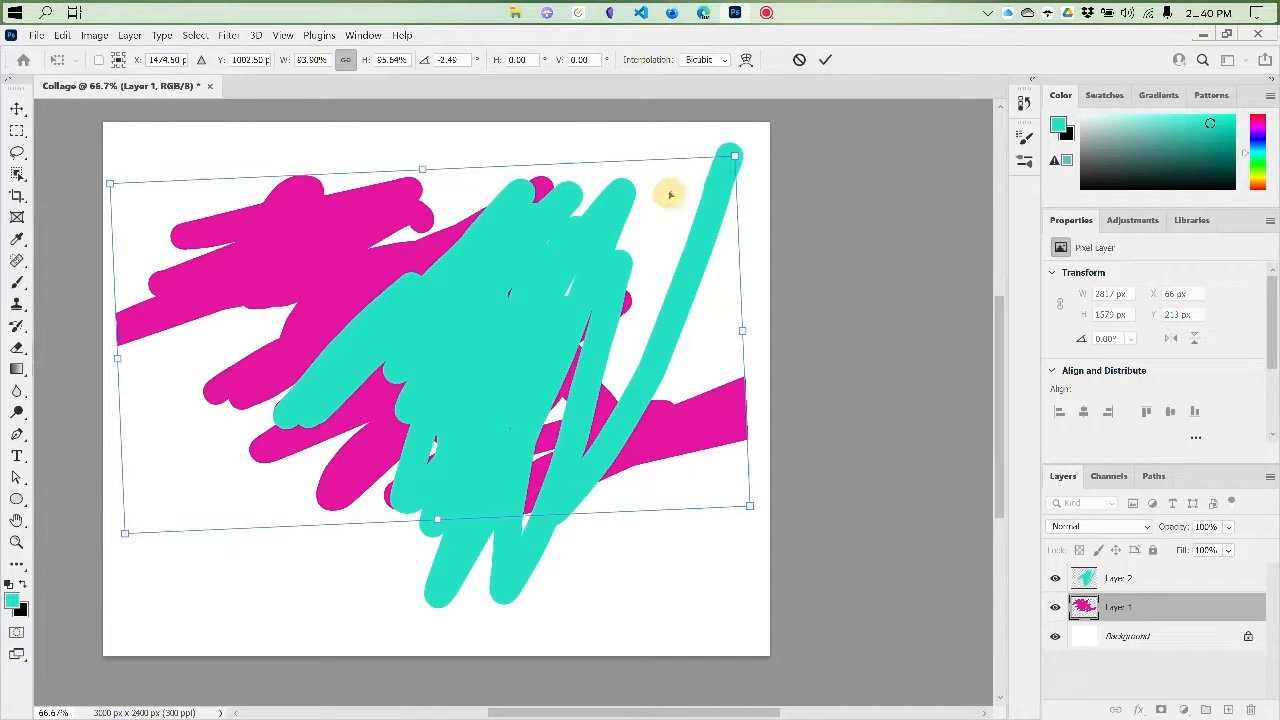
drag(731, 157, 655, 201)
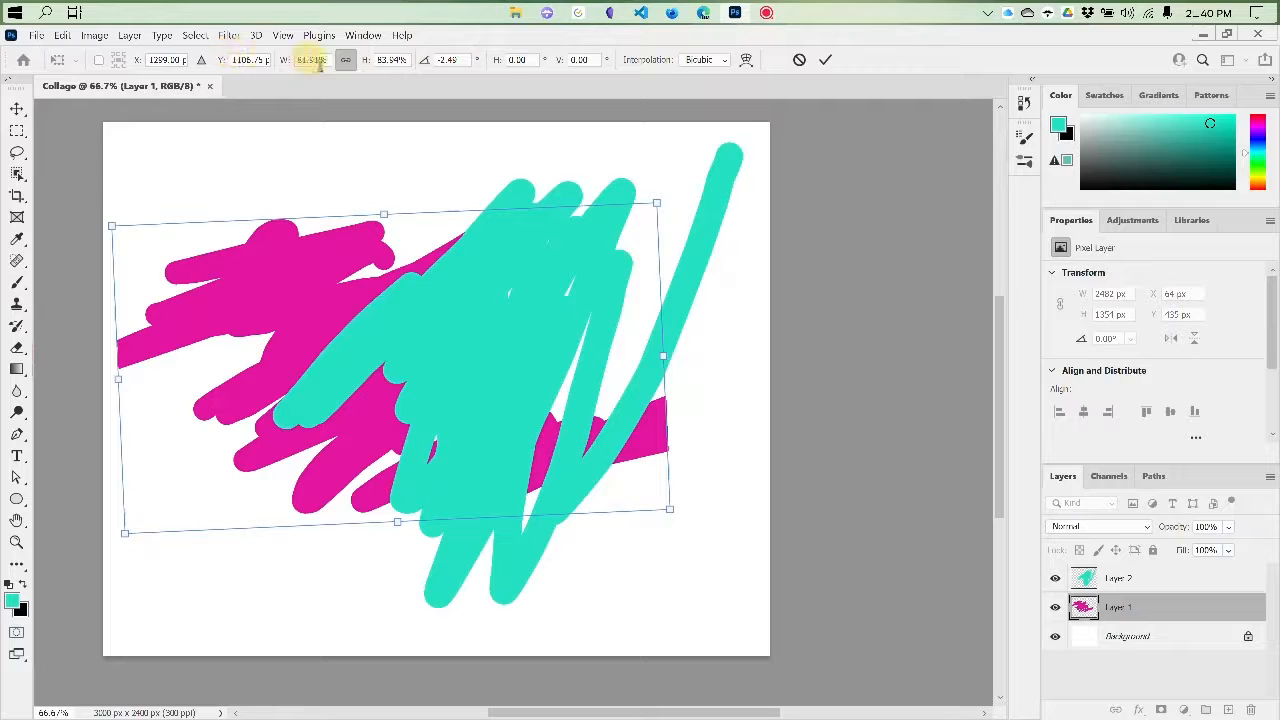
Set the magenta scribble's rotation to 0° and apply the transform
click(465, 60)
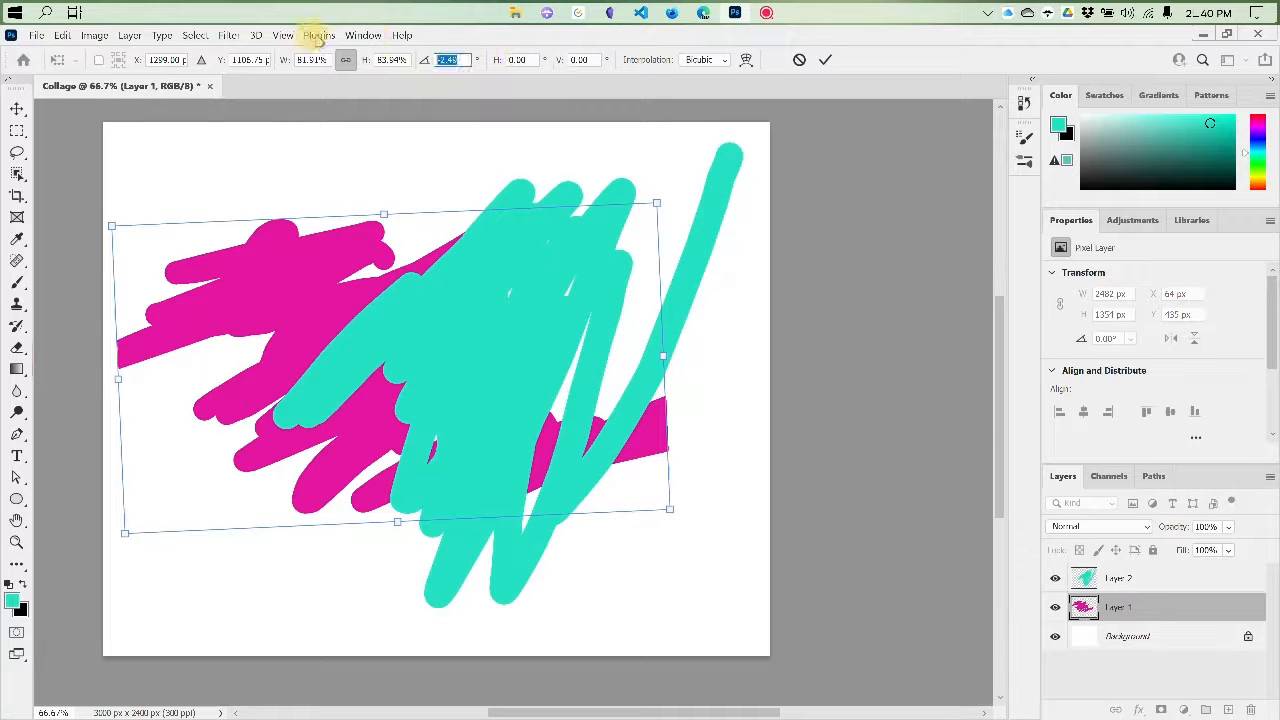
text(0)
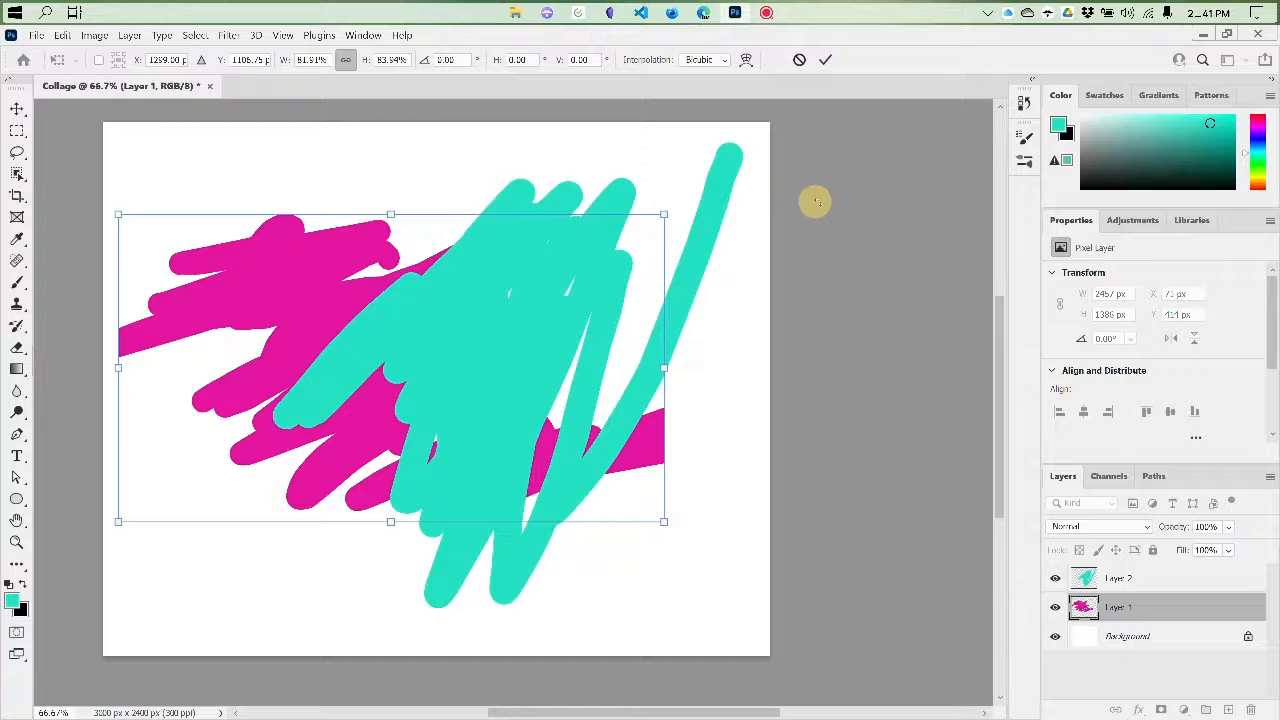
key(Return)
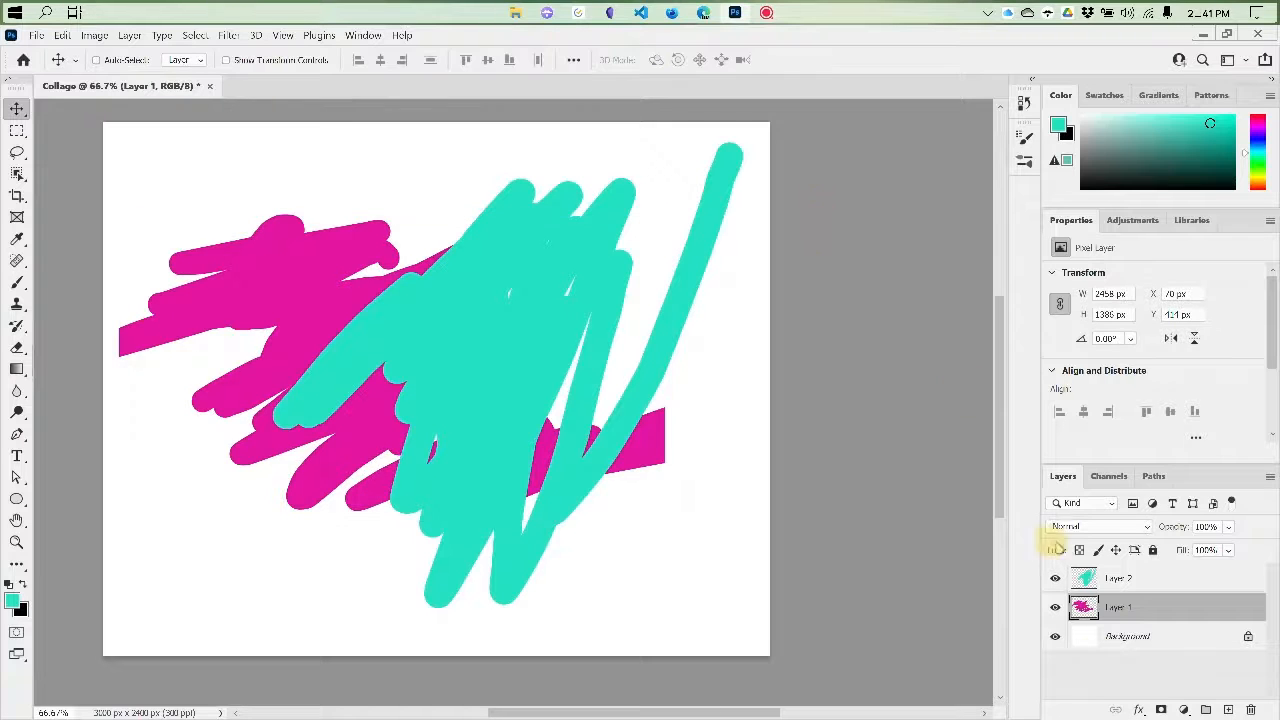
Move Layer 1 above Layer 2 in the layer stack
mouse_move(1147, 608)
mouse_down()
mouse_move(1137, 560)
mouse_move(1147, 575)
mouse_up()
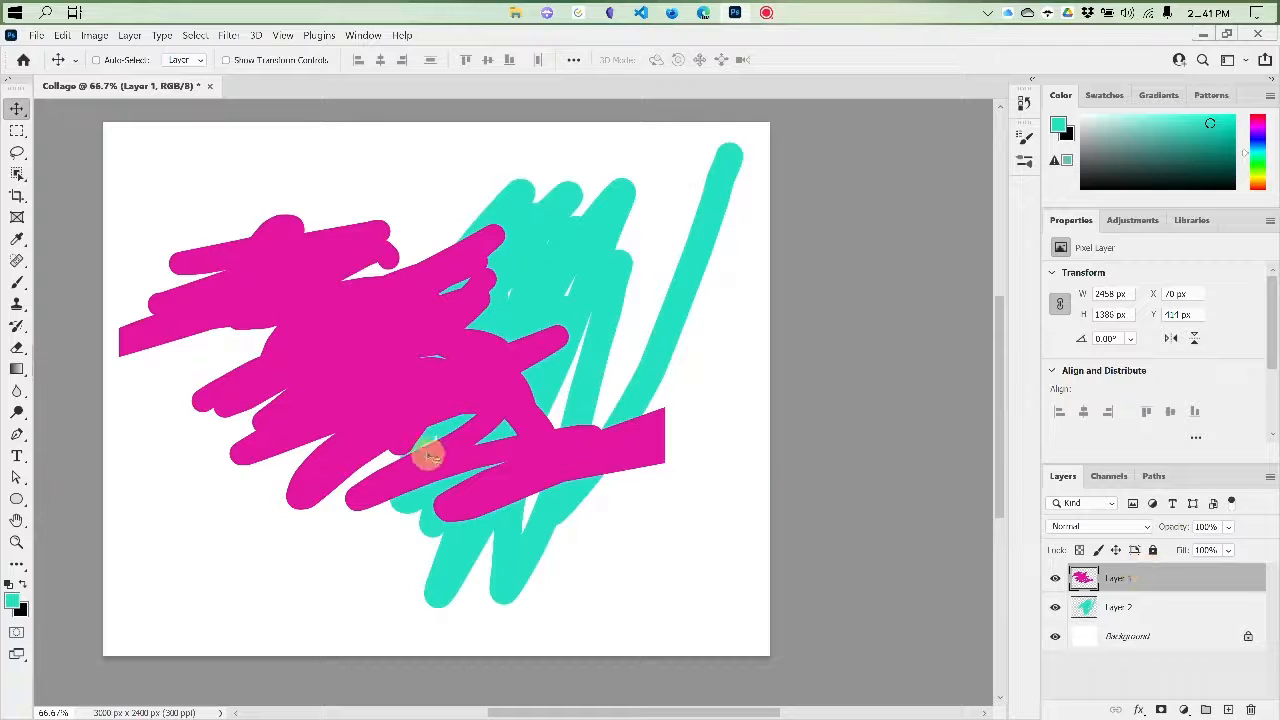